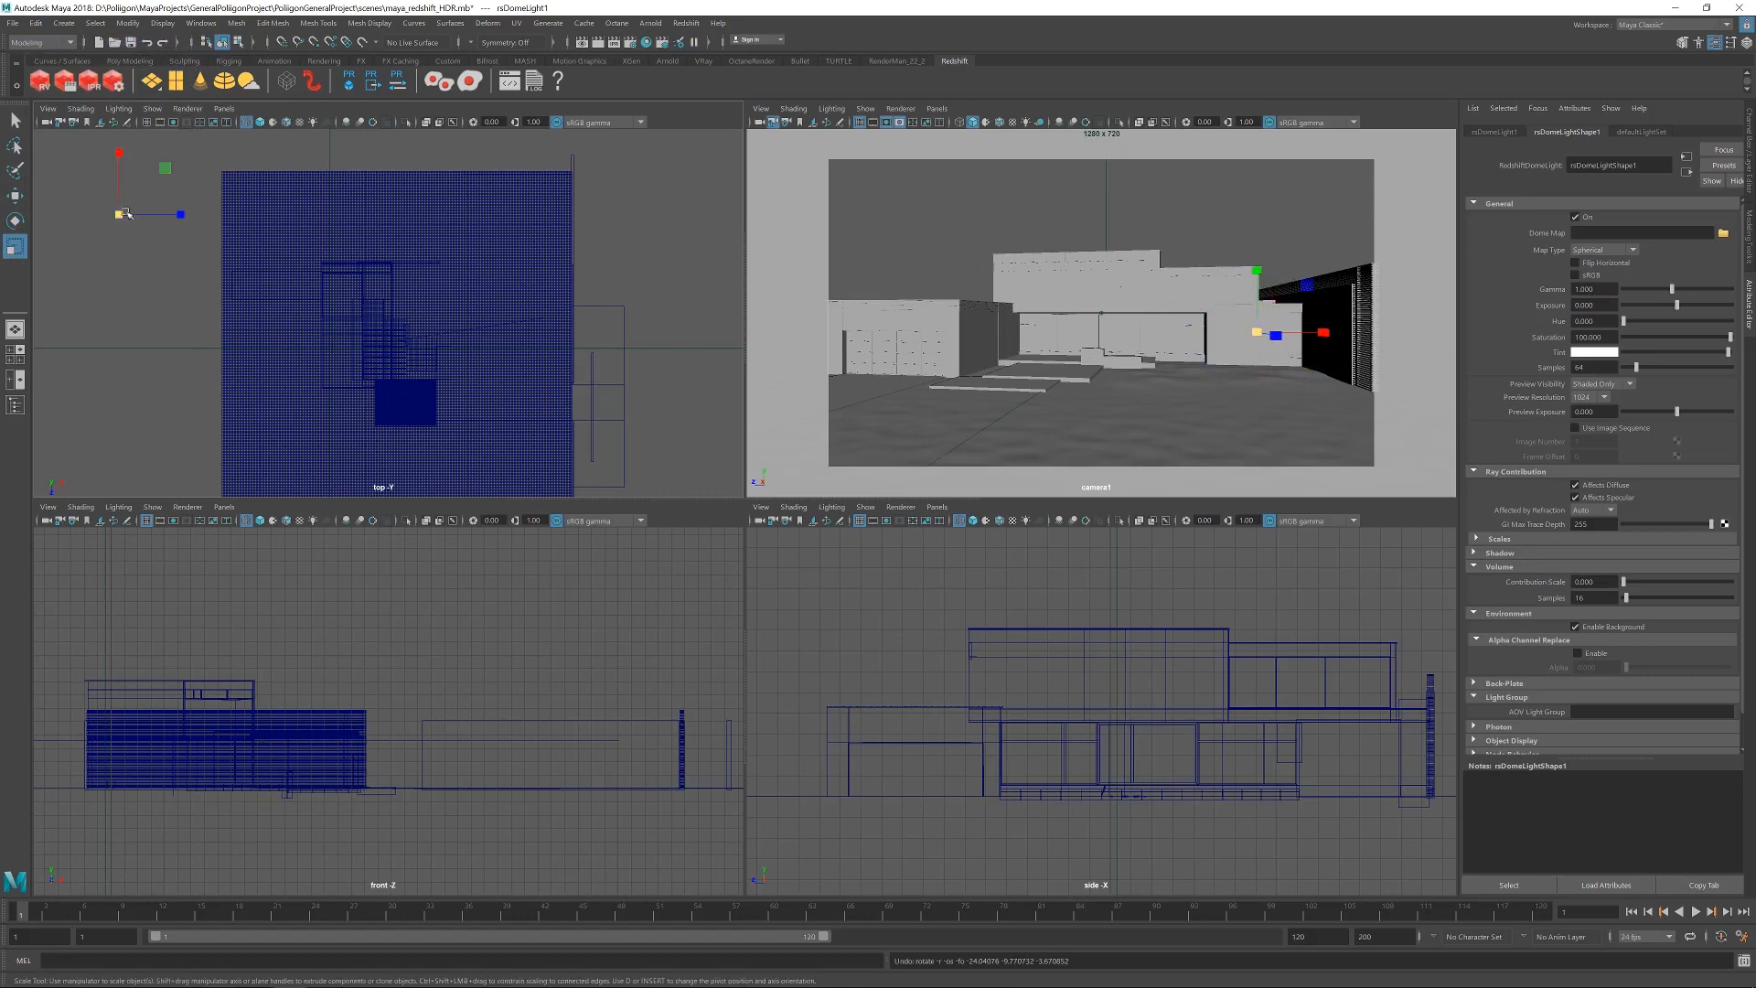
# Scale up the dome light in the top view, start an IPR render of camera1 and move the render window over the camera view.
pyautogui.moveTo(120, 216); pyautogui.dragTo(204, 198)
pyautogui.press('w')
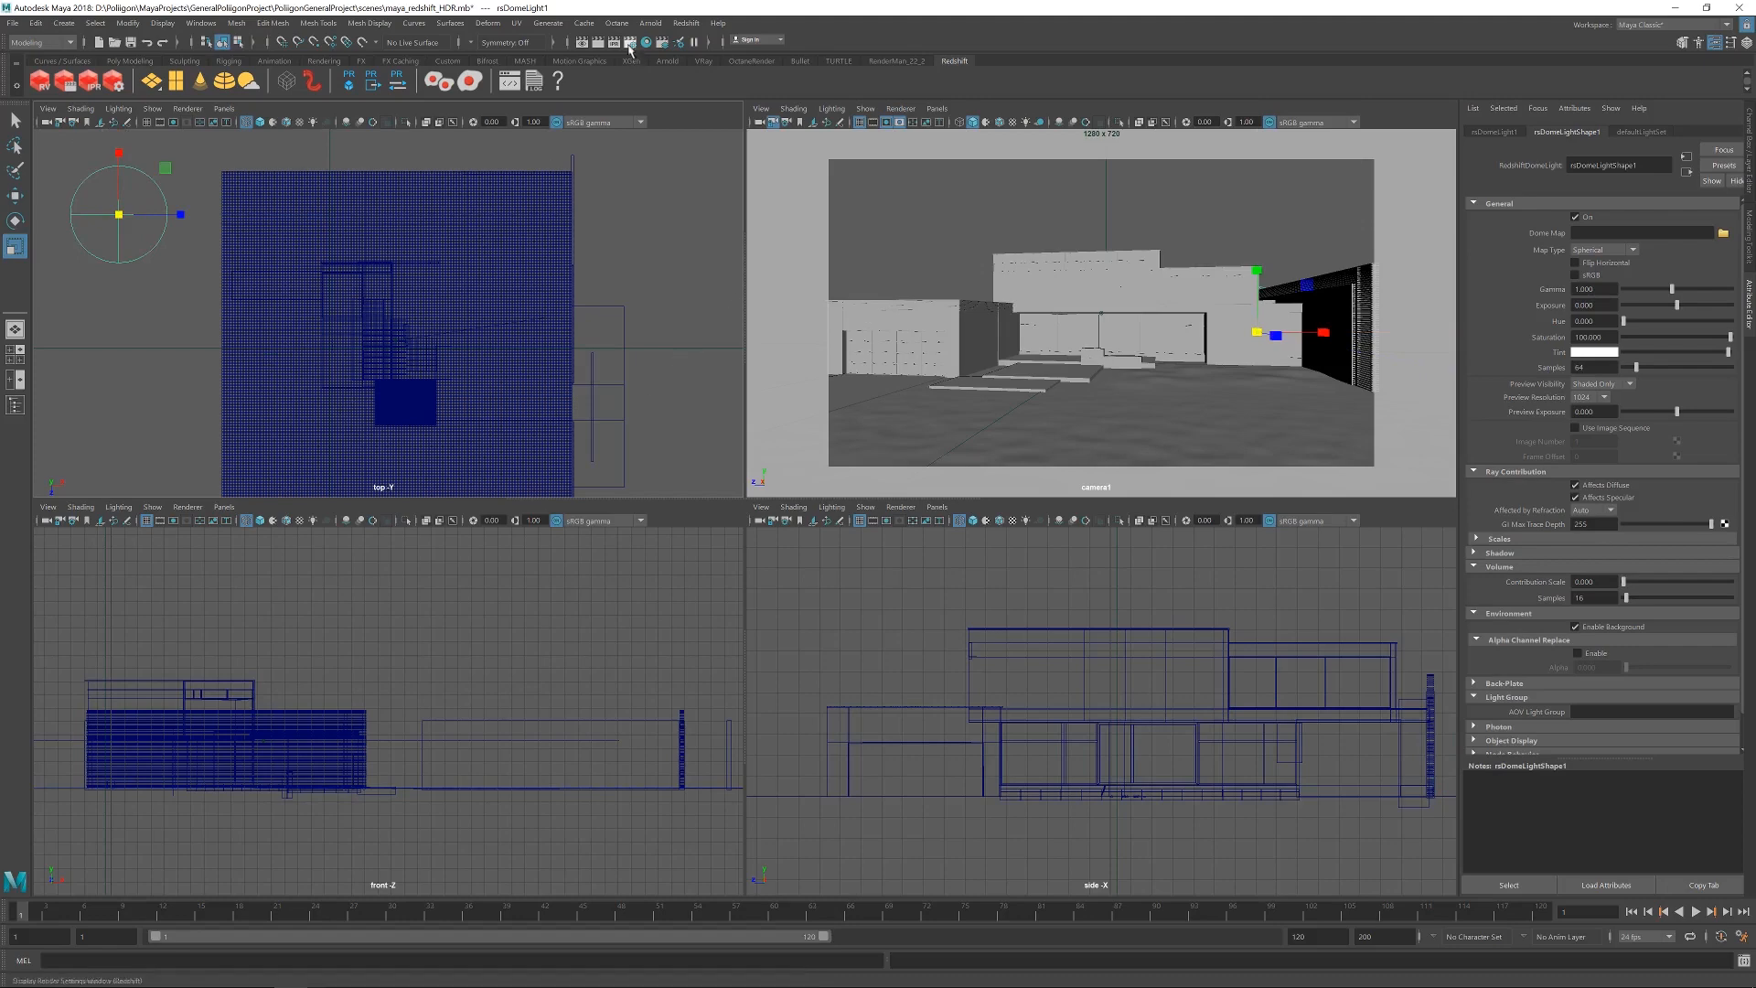
pyautogui.click(621, 44)
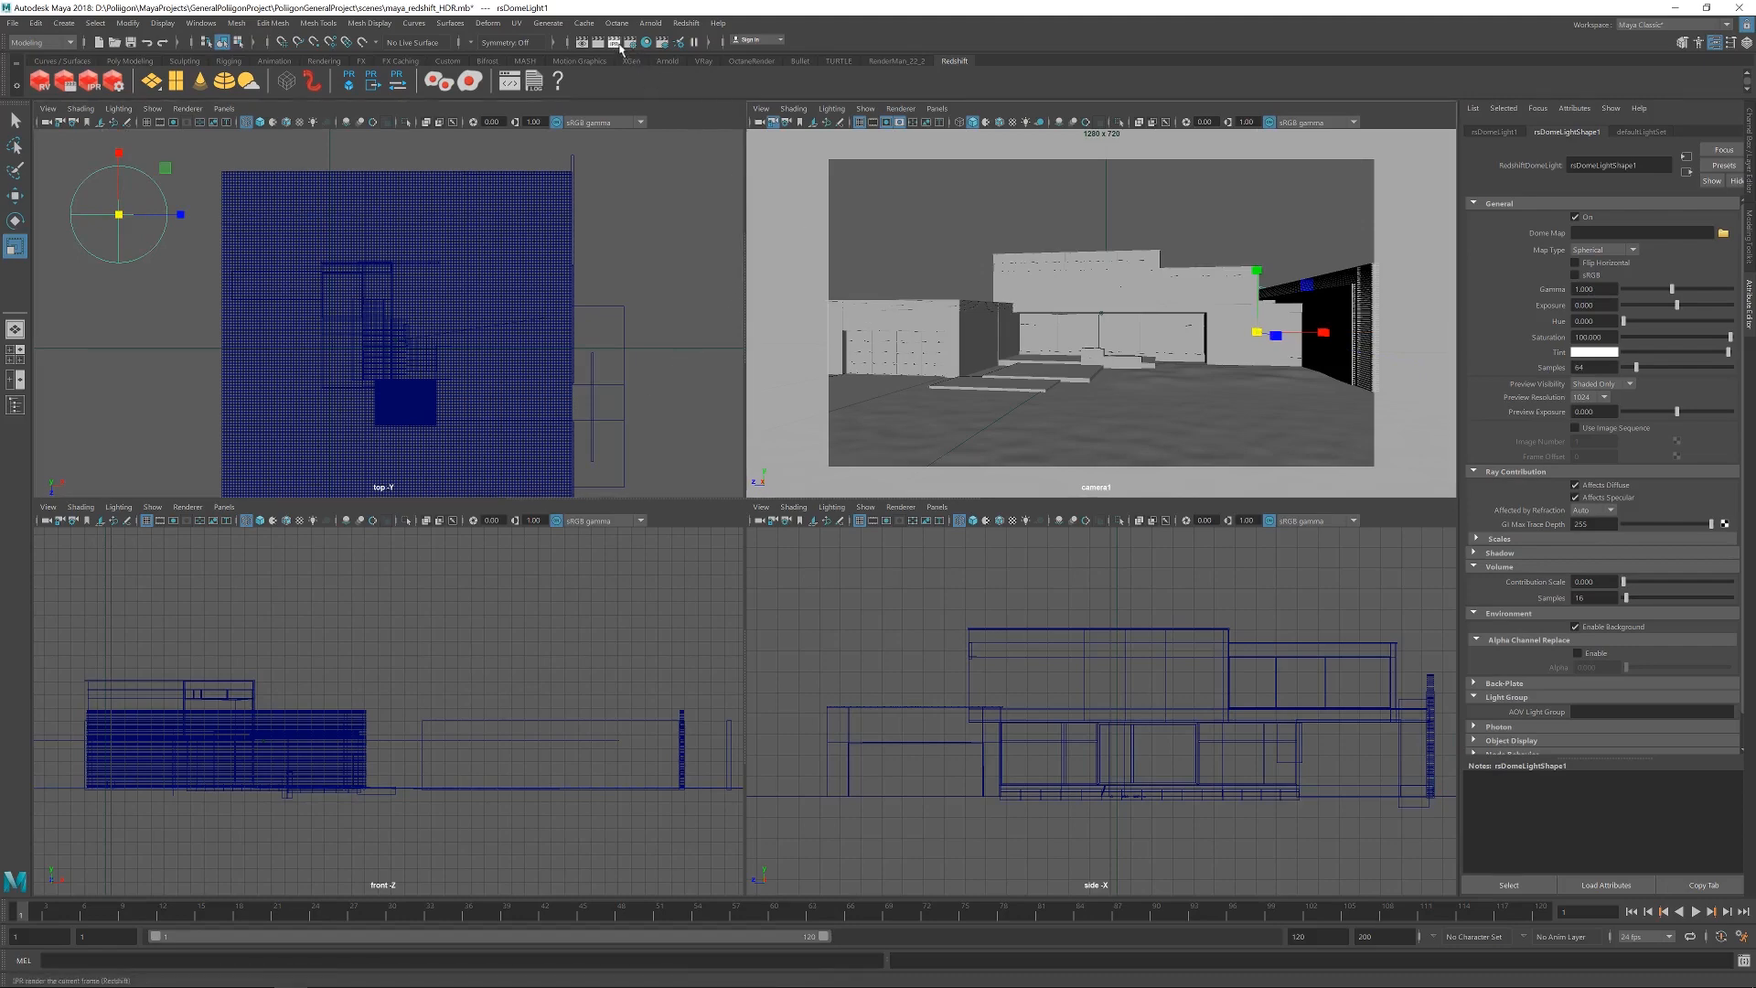
pyautogui.moveTo(683, 184); pyautogui.dragTo(830, 88)
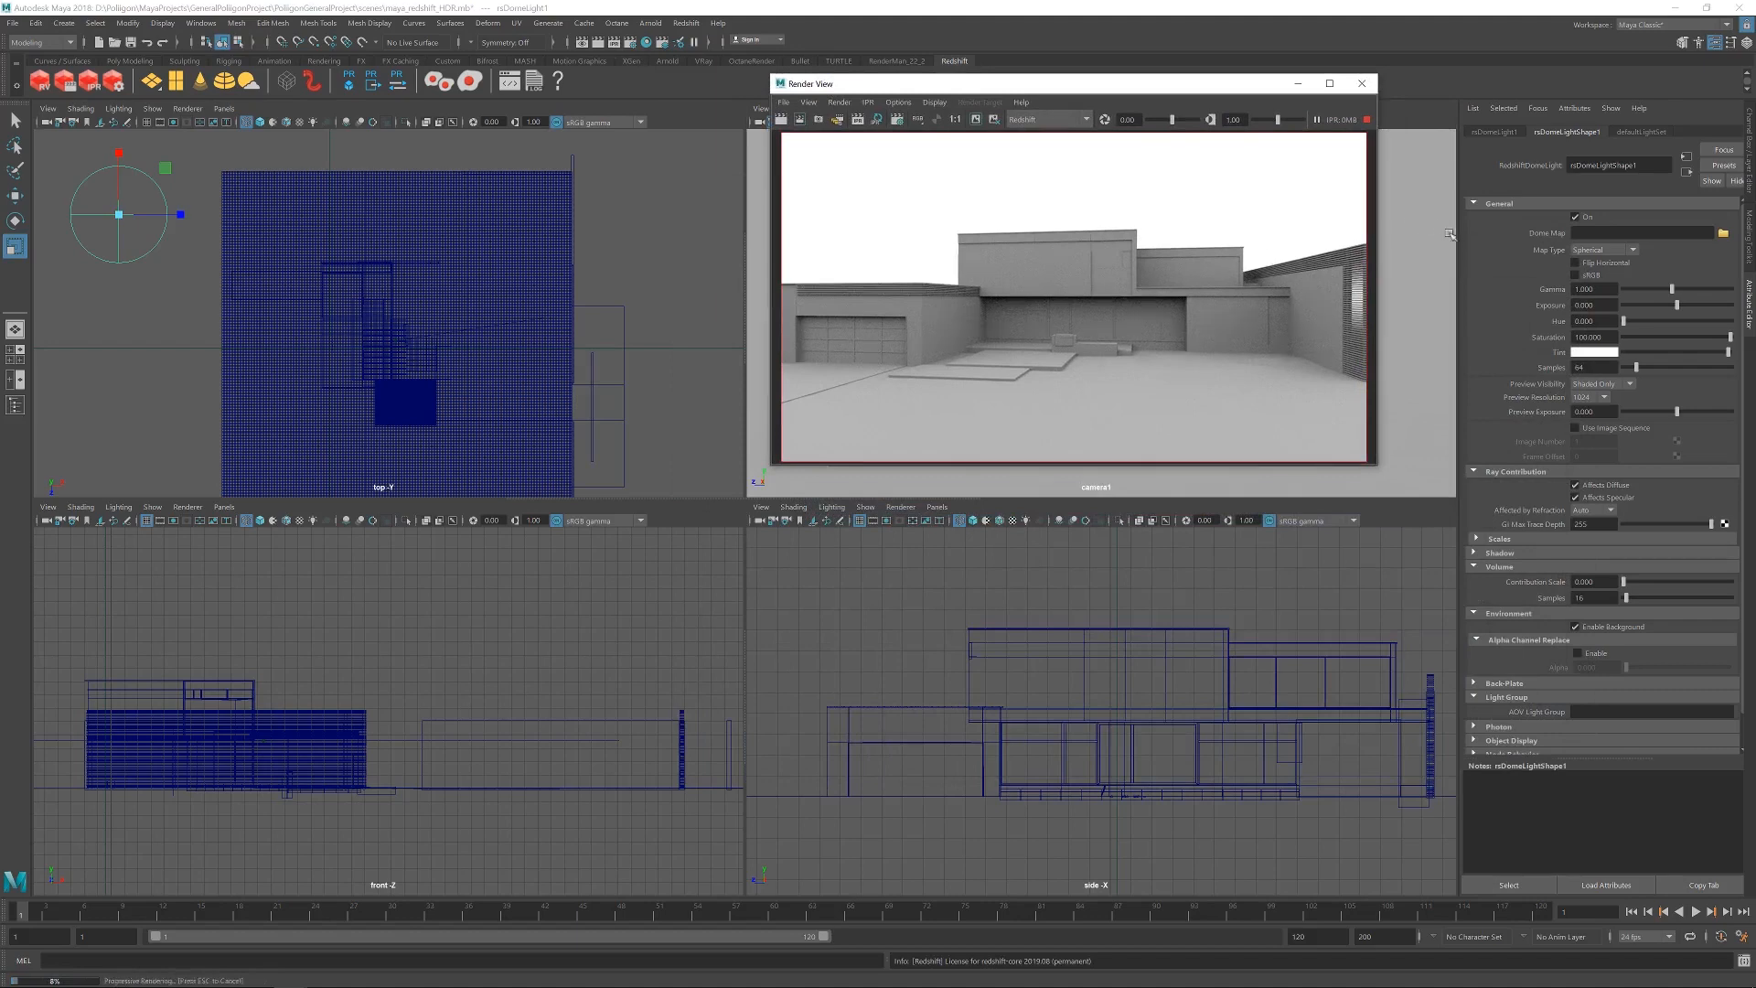
pyautogui.moveTo(1049, 89); pyautogui.dragTo(1072, 79)
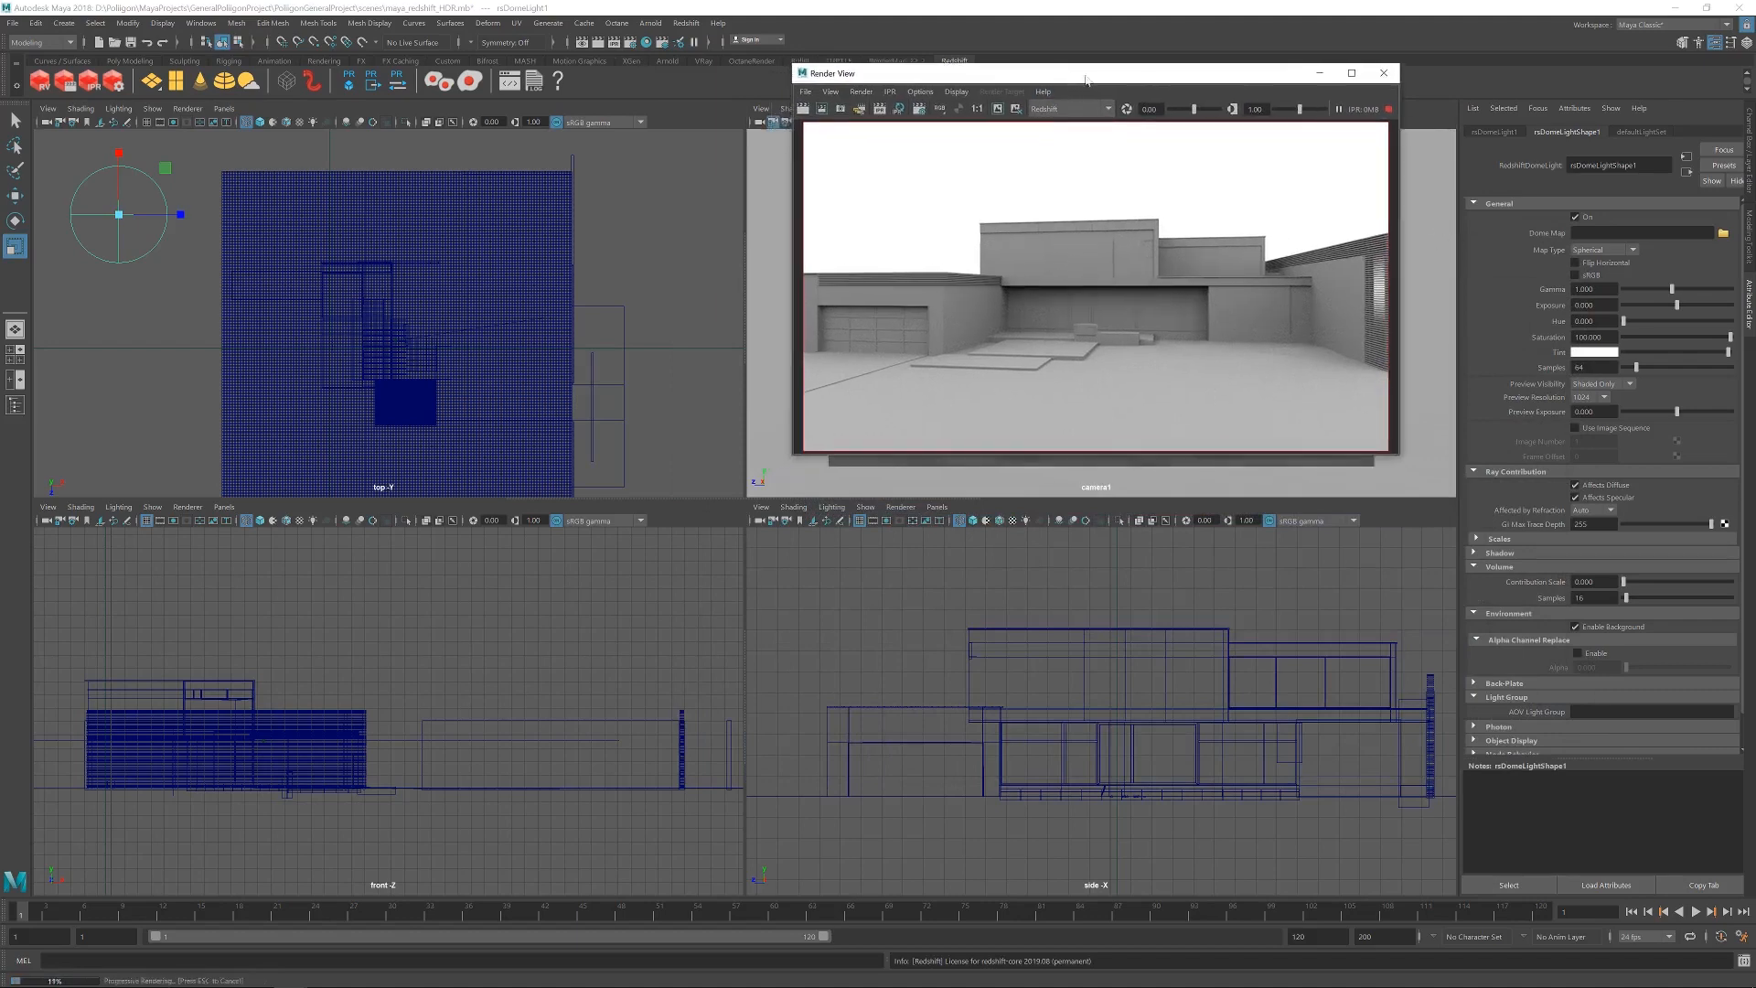
# Load HdrOutdoorResidentialRiverwalkAfternoonClear001_HDR_16K.exr from the Poliigon HDR folder as the dome light's dome map.
pyautogui.click(1723, 232)
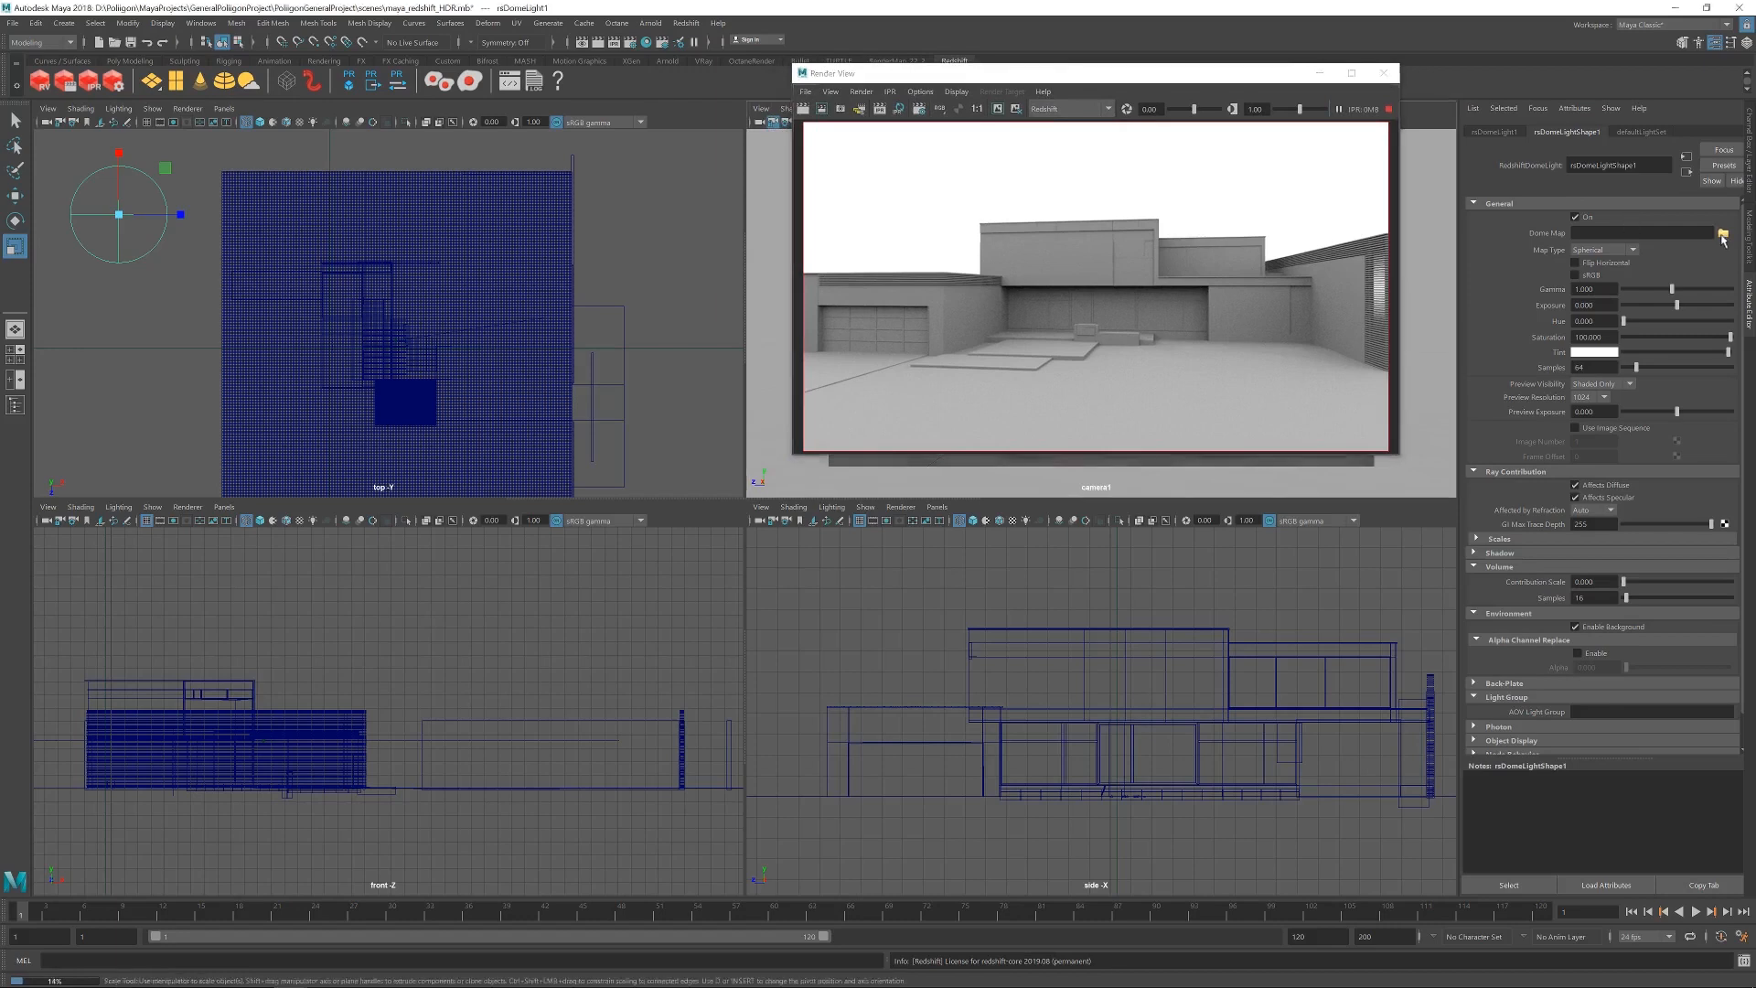
pyautogui.click(134, 158)
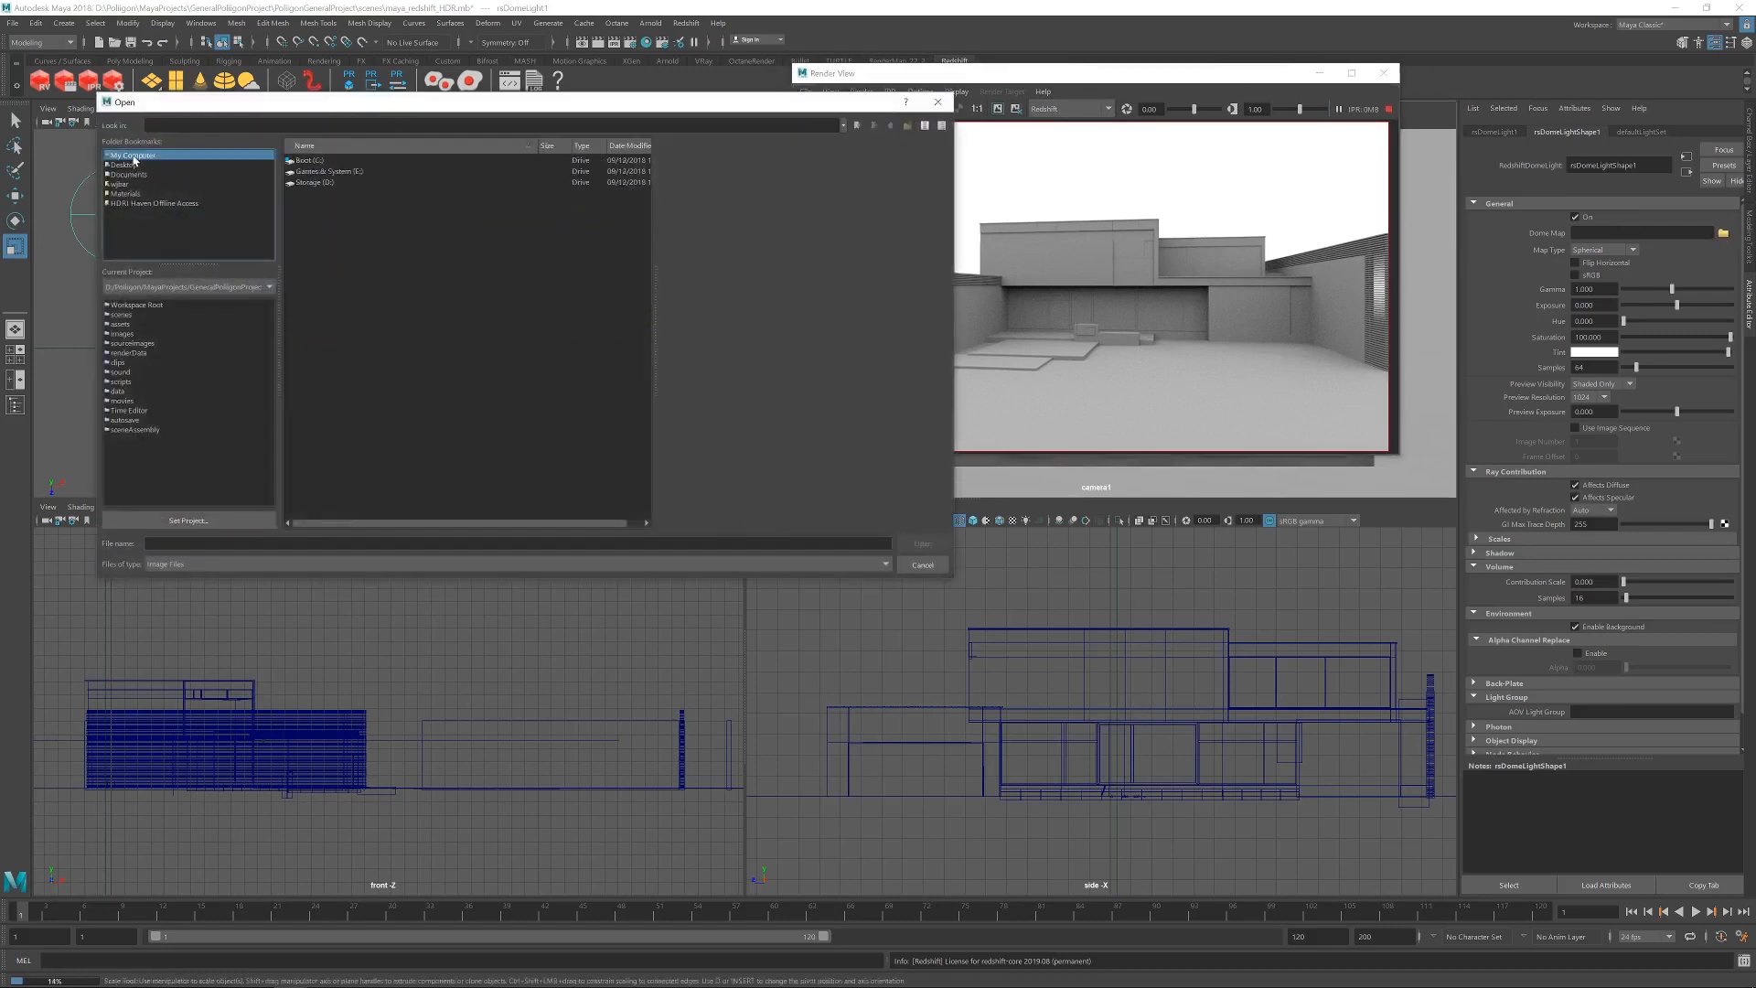
pyautogui.doubleClick(328, 182)
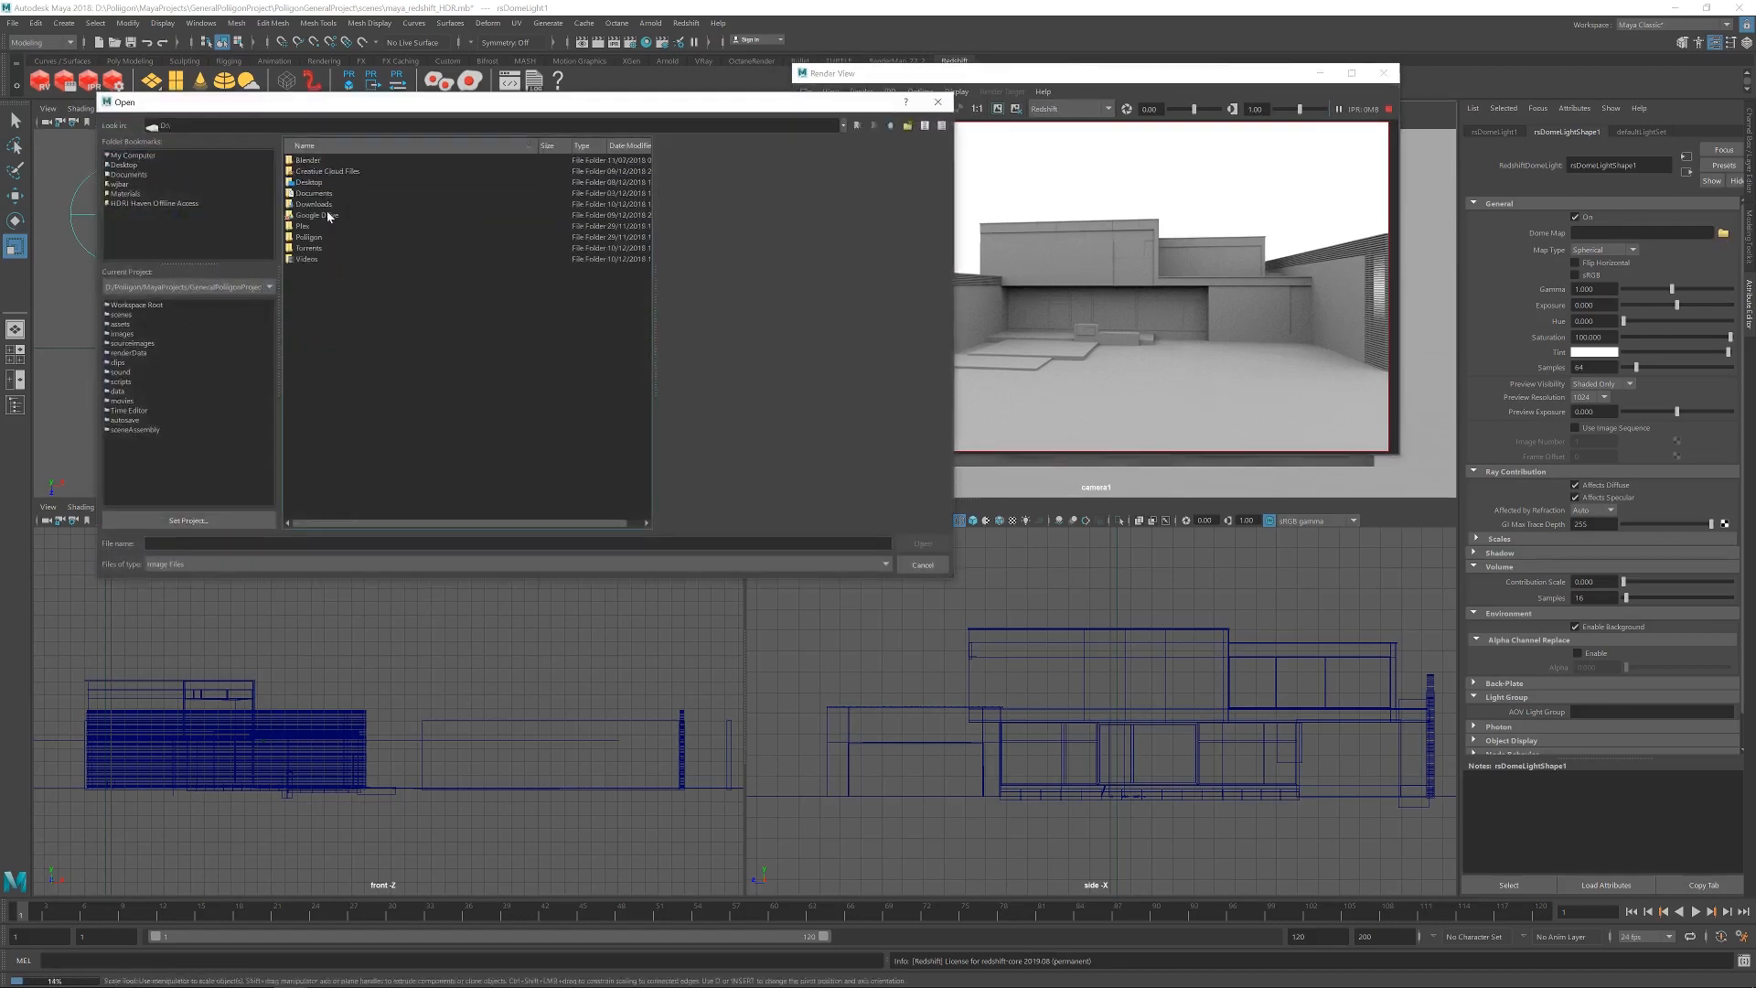
pyautogui.doubleClick(311, 237)
pyautogui.doubleClick(320, 205)
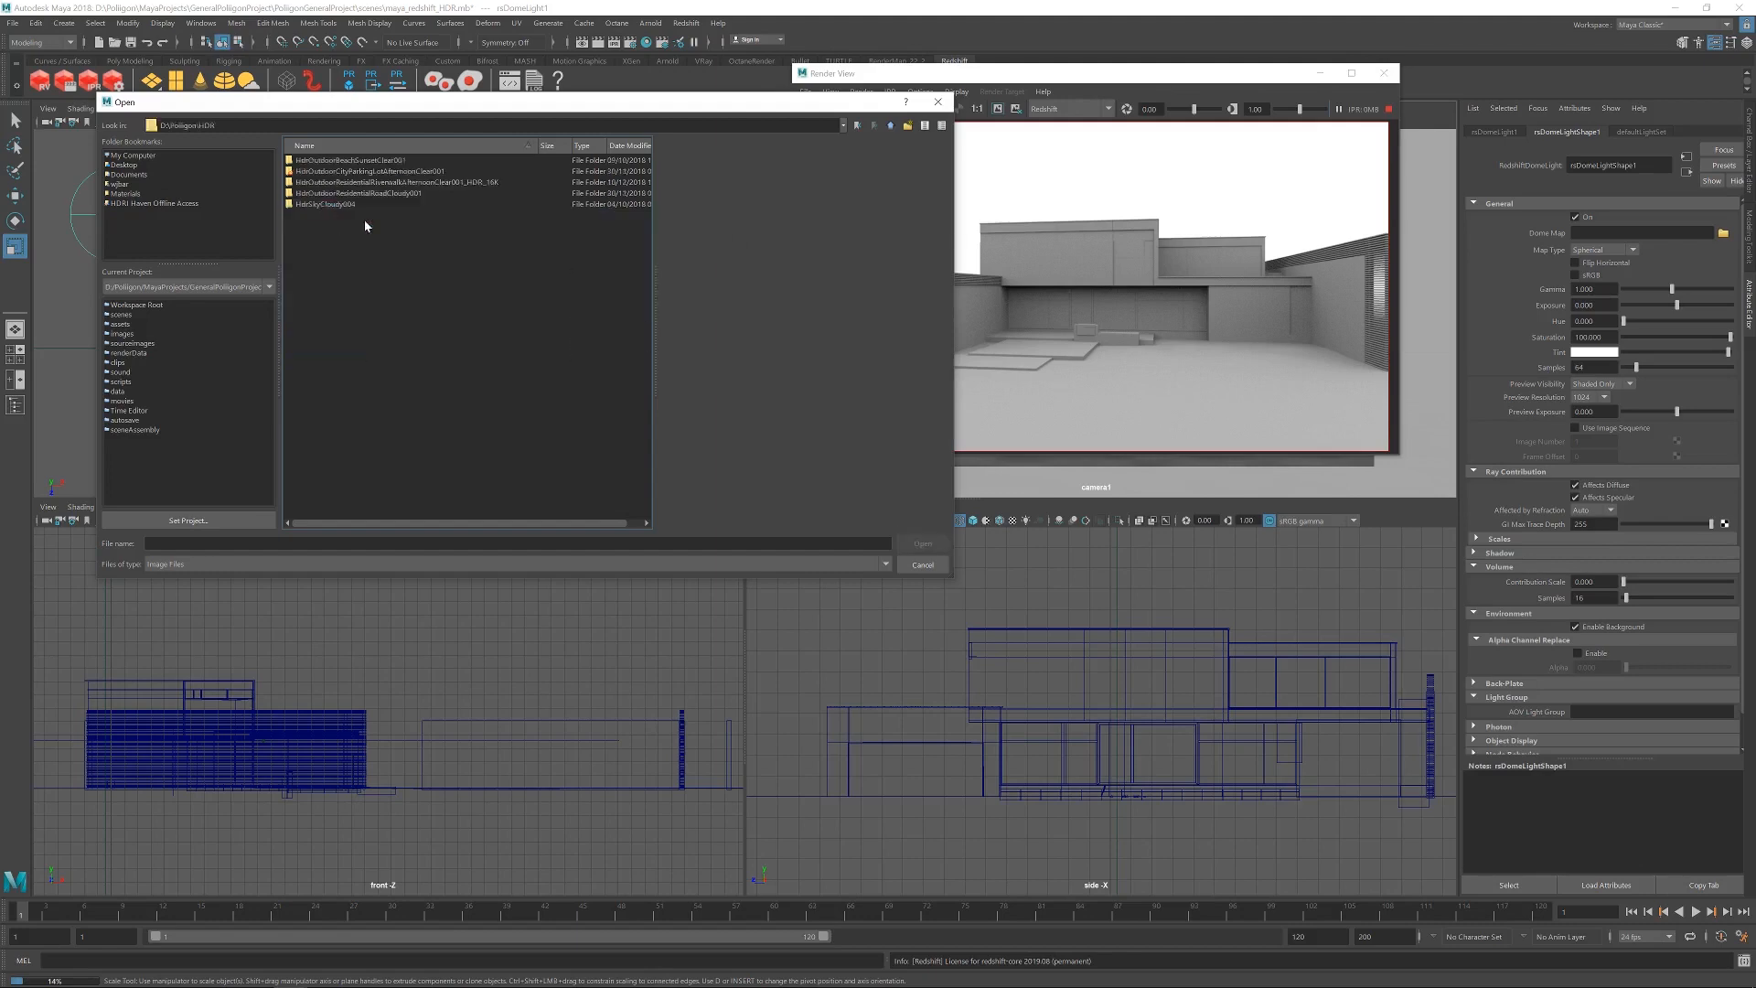
pyautogui.doubleClick(408, 184)
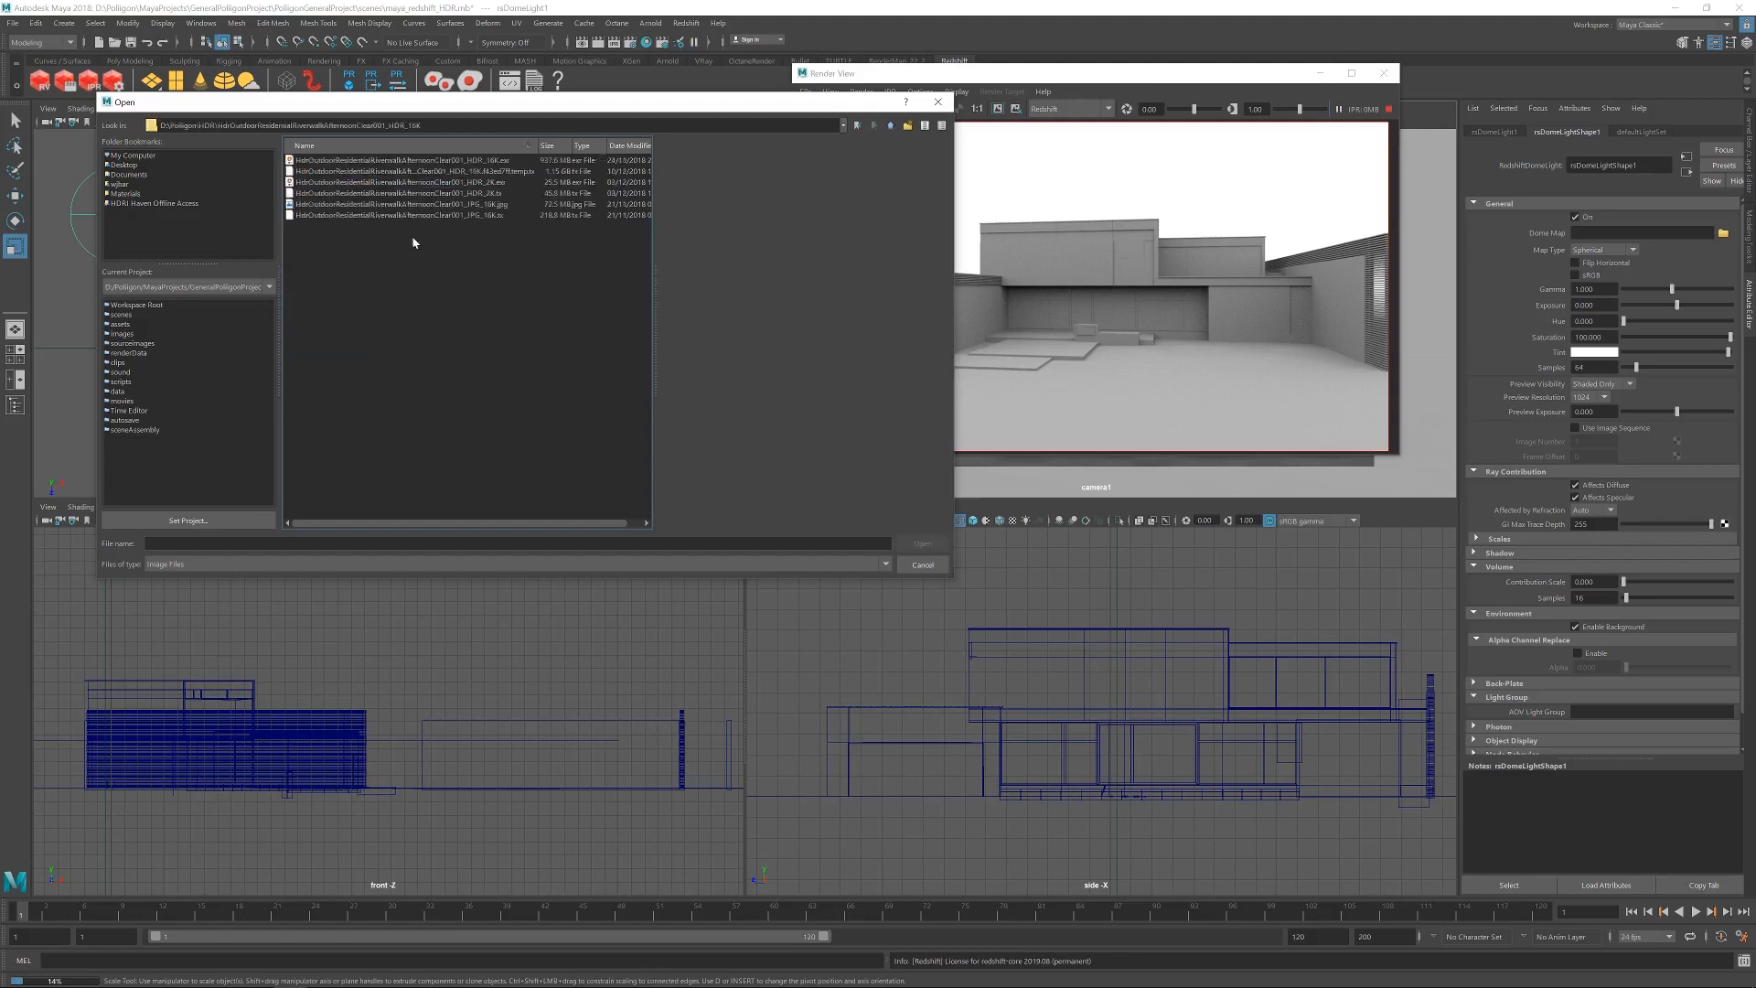
pyautogui.moveTo(470, 105); pyautogui.dragTo(447, 238)
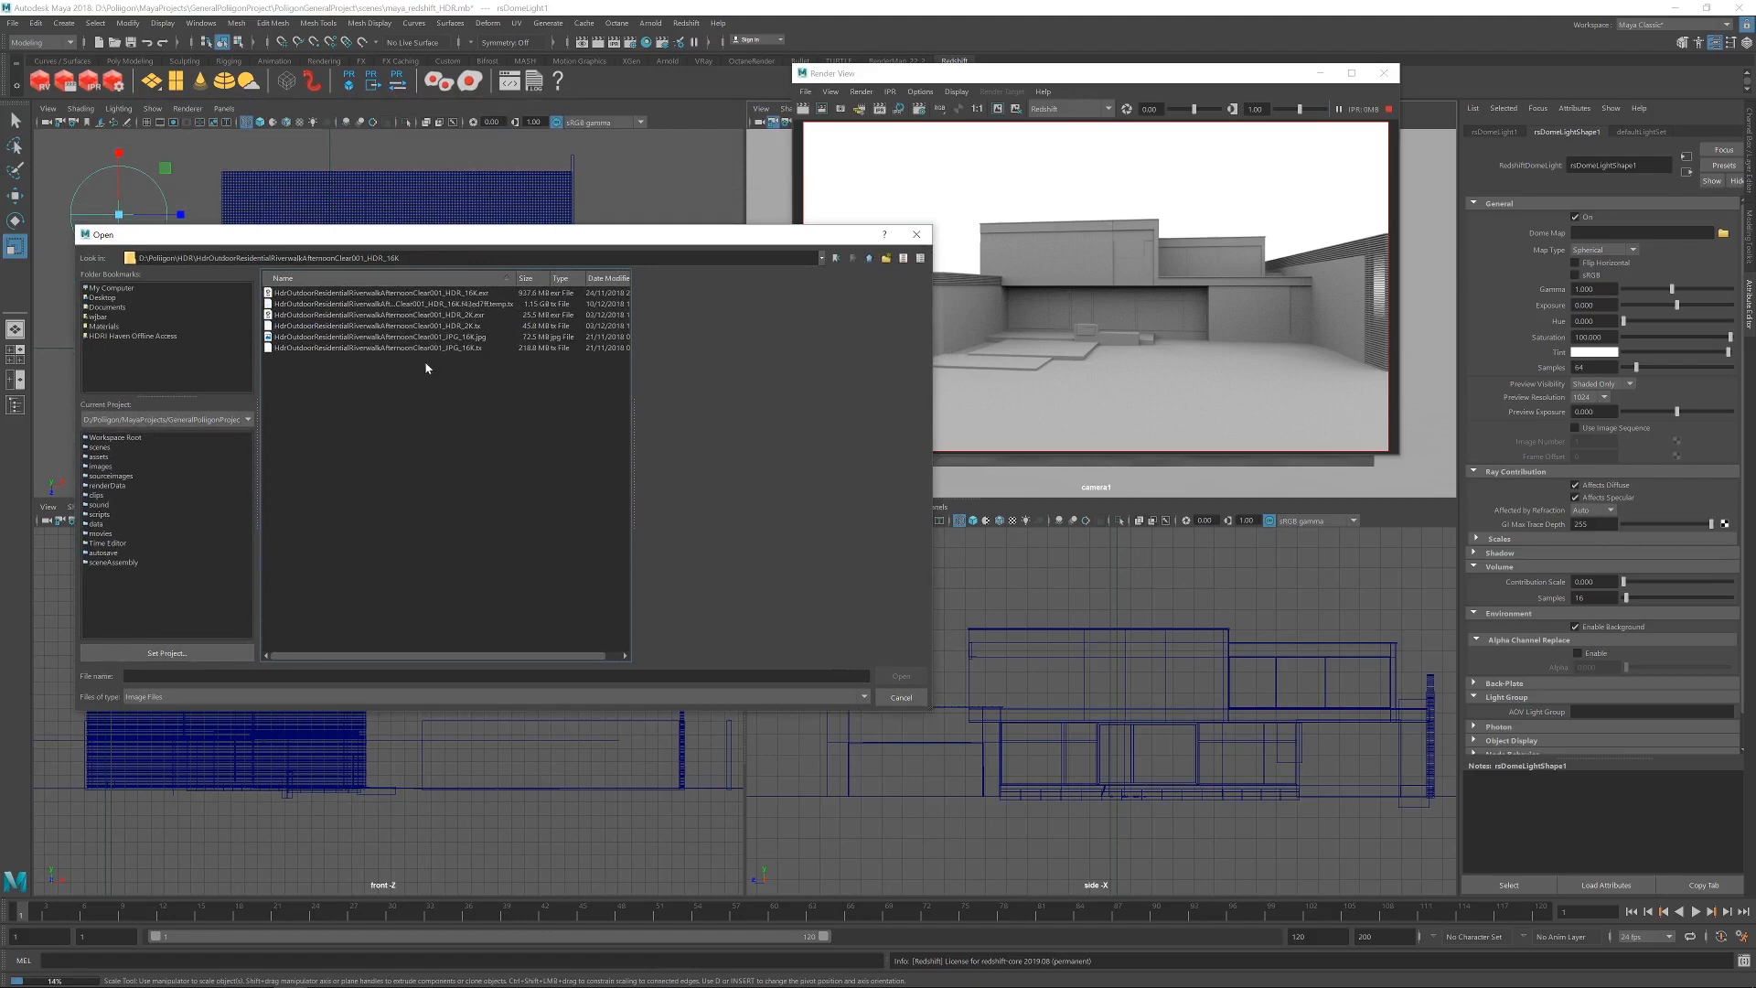
pyautogui.click(440, 293)
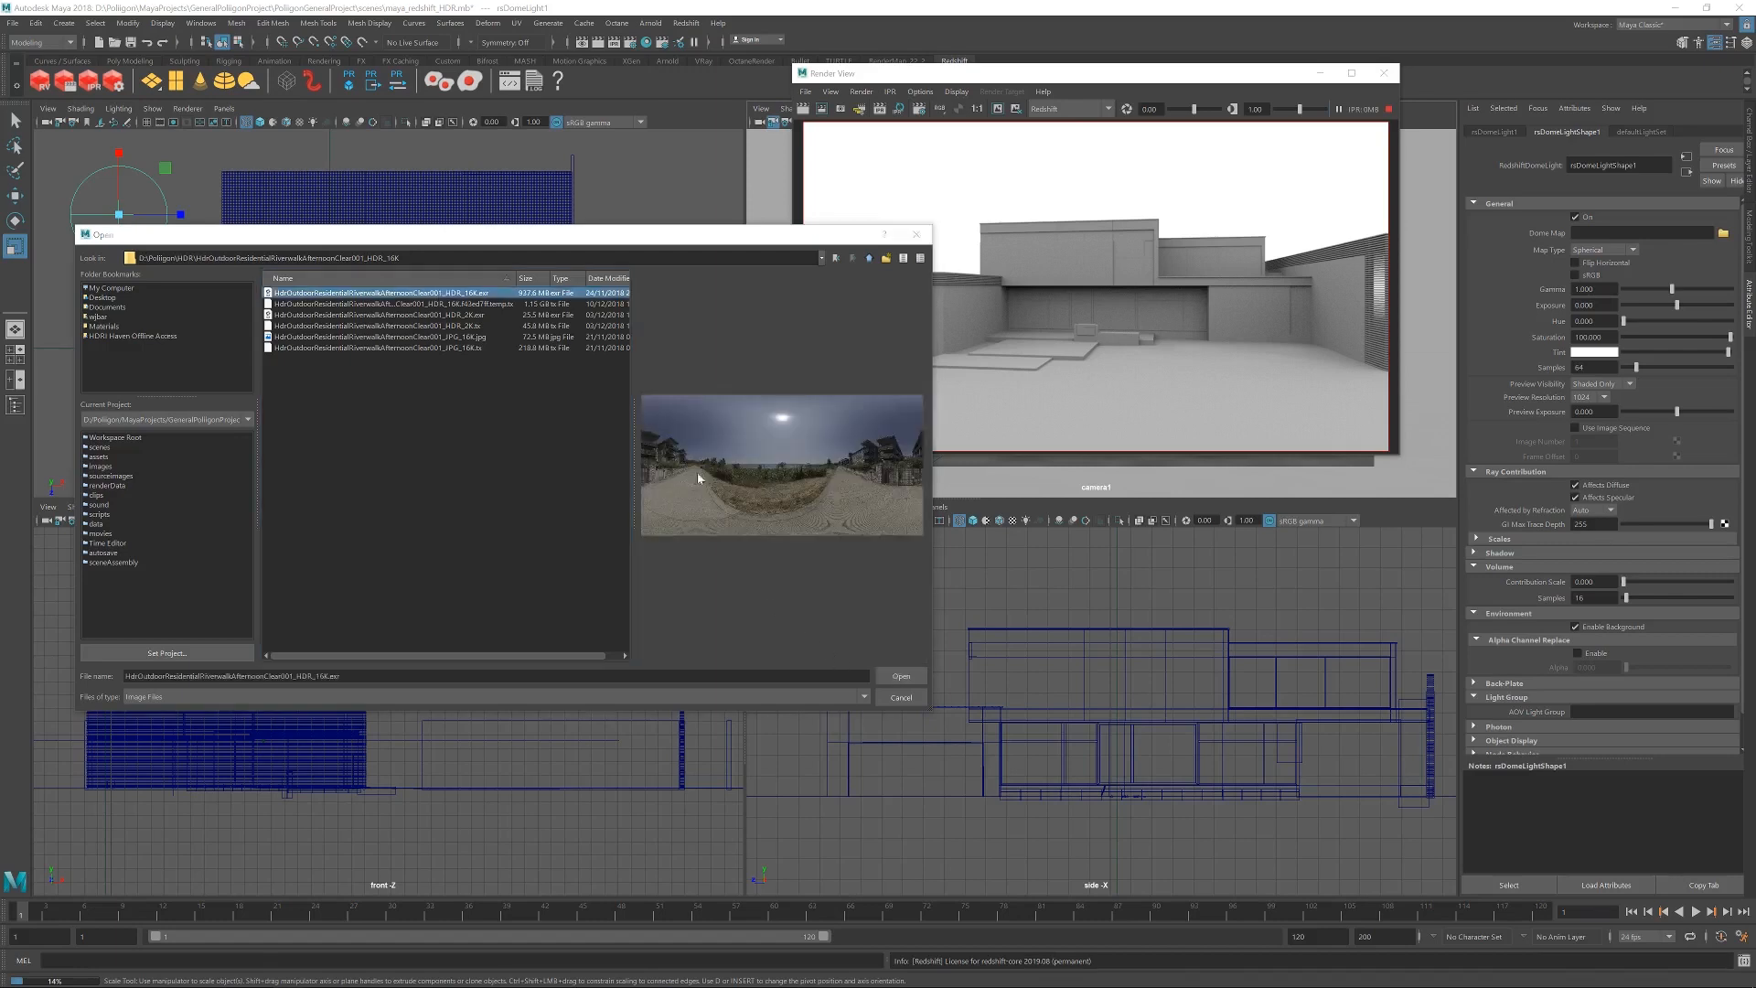
pyautogui.click(900, 675)
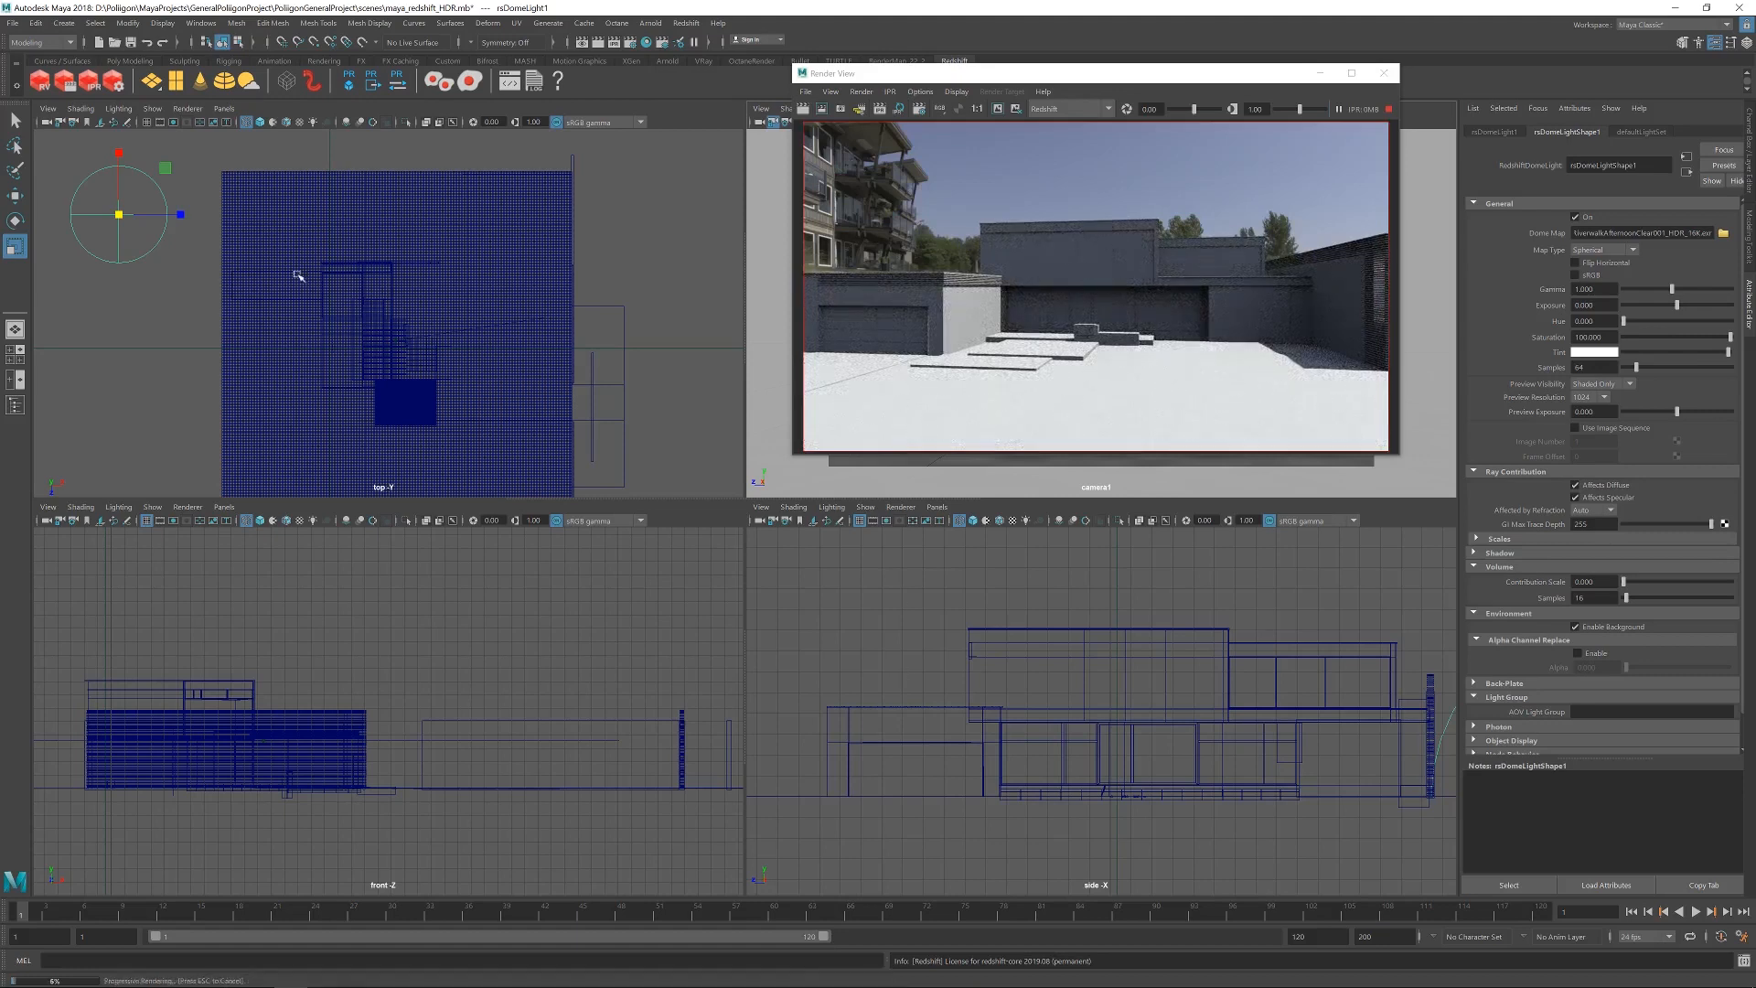
# Rotate the dome light in the top view to bring the apartment buildings behind the house, and replace its dome map with the HDR_2K.exr version.
pyautogui.click(15, 221)
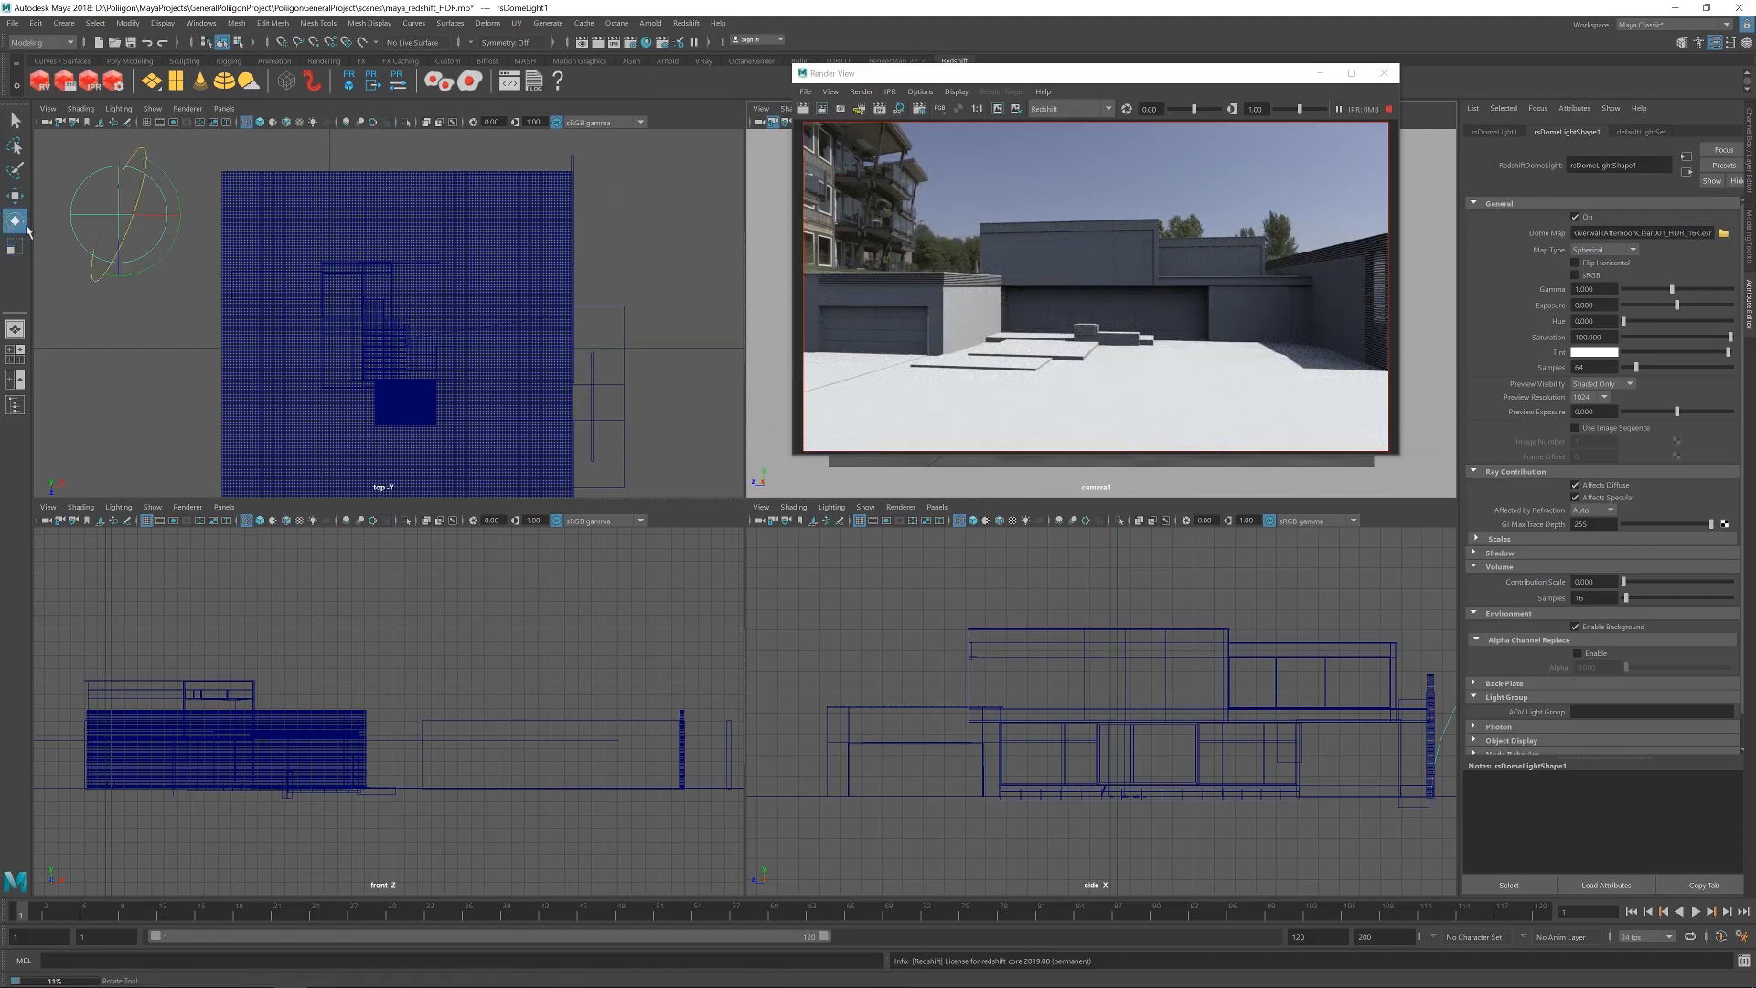
pyautogui.moveTo(151, 271); pyautogui.dragTo(63, 176)
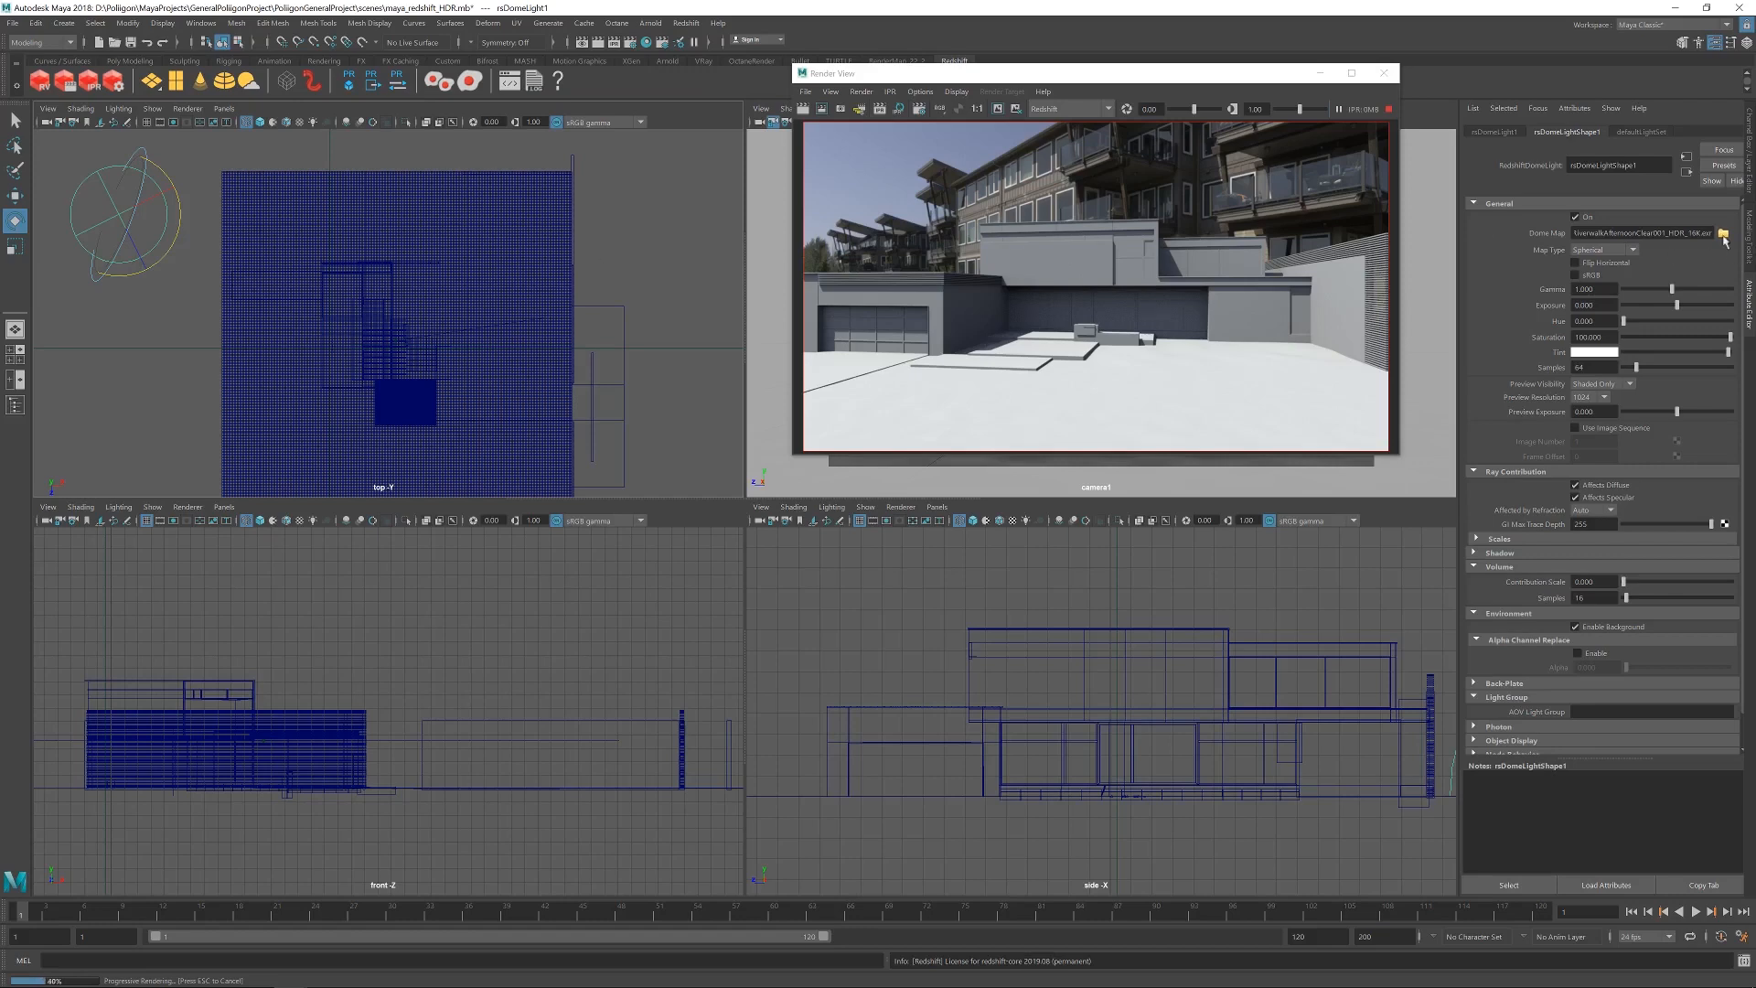
pyautogui.click(1723, 234)
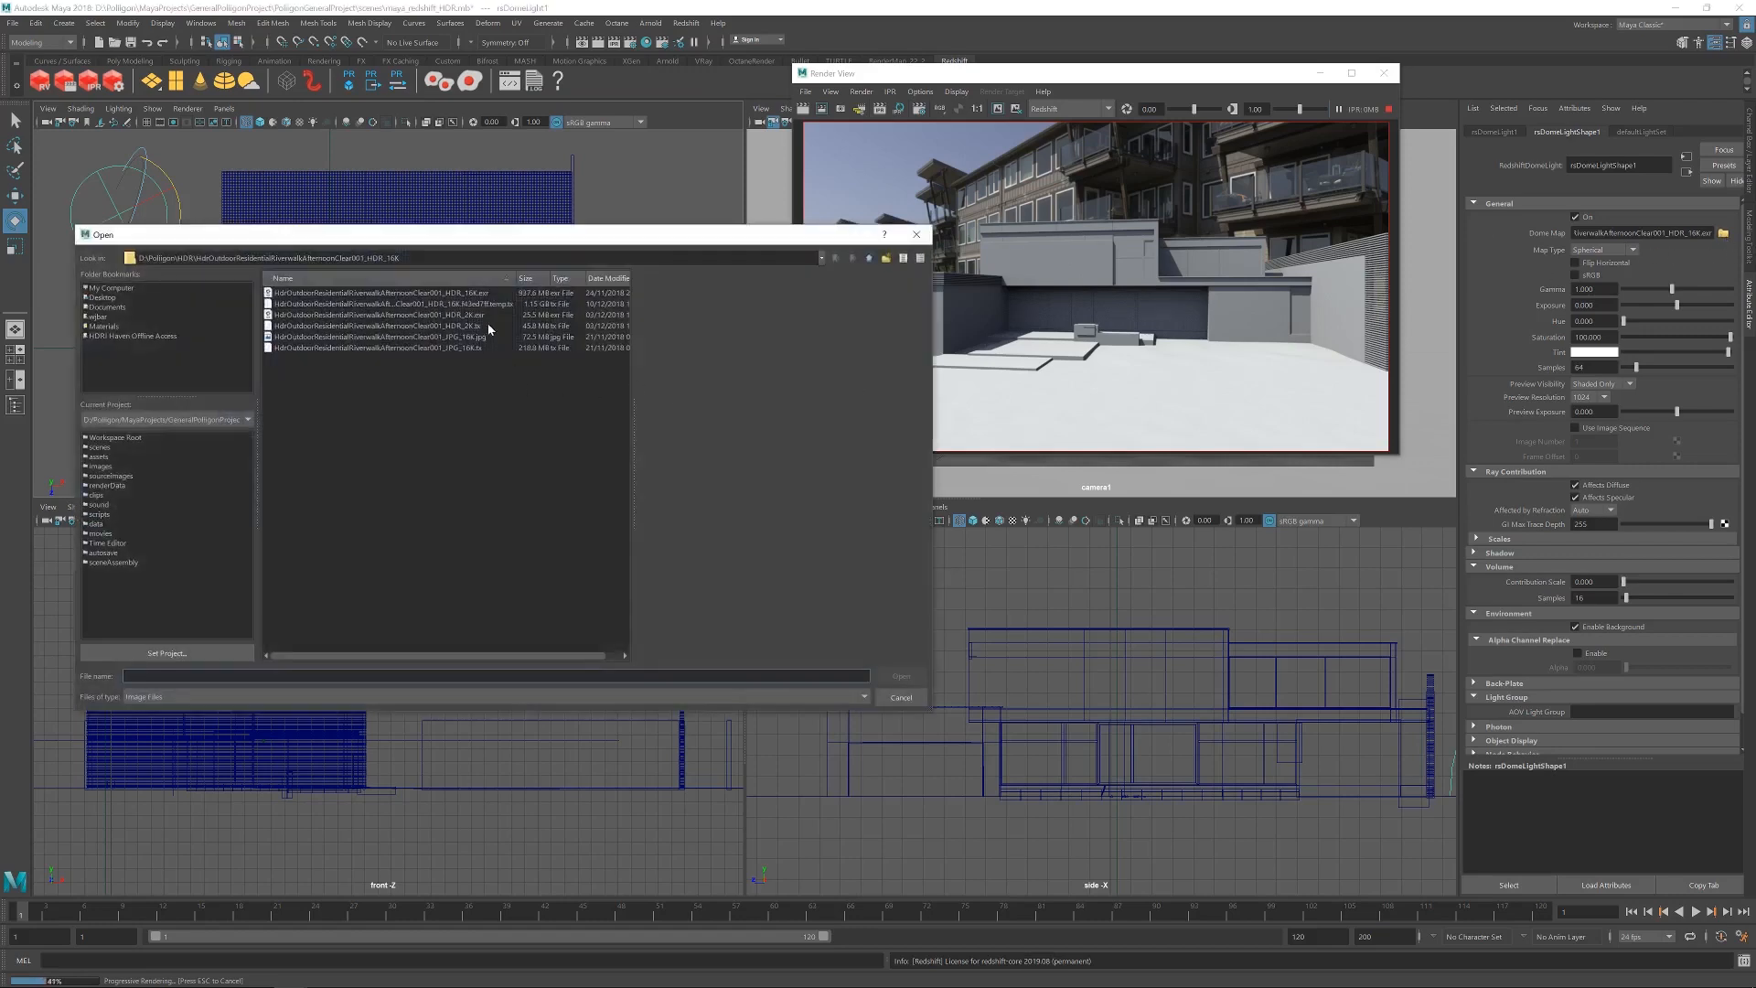
pyautogui.click(462, 315)
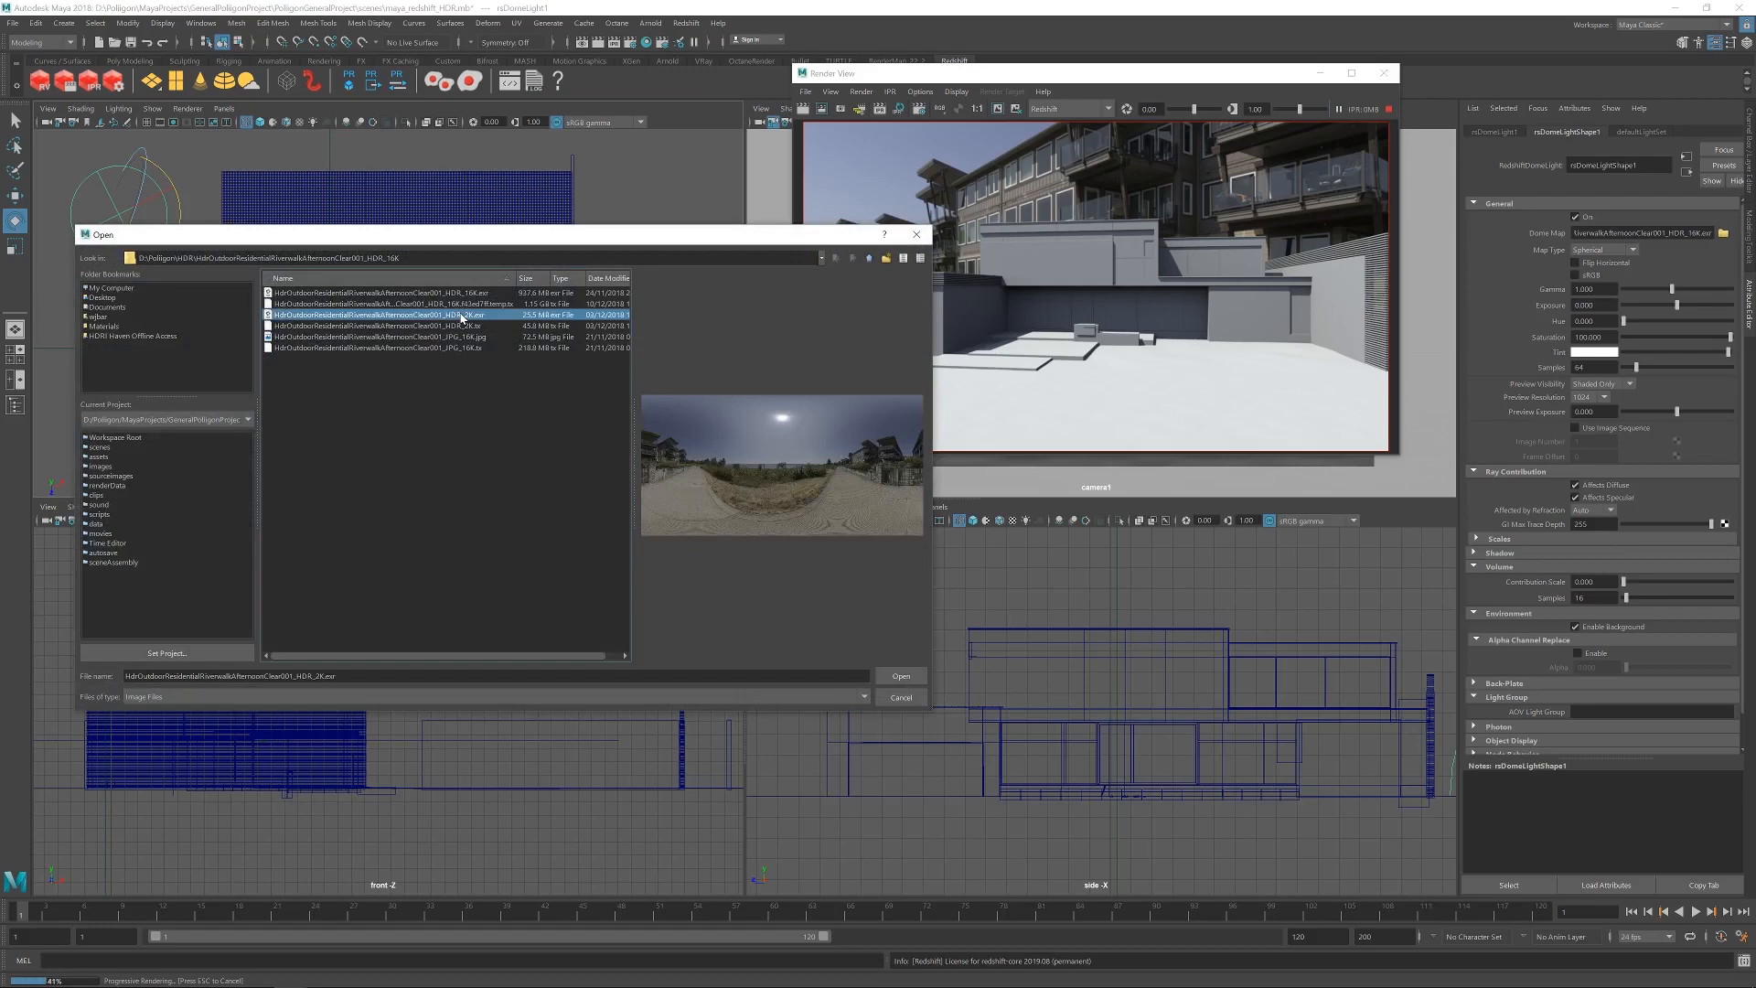
pyautogui.click(898, 677)
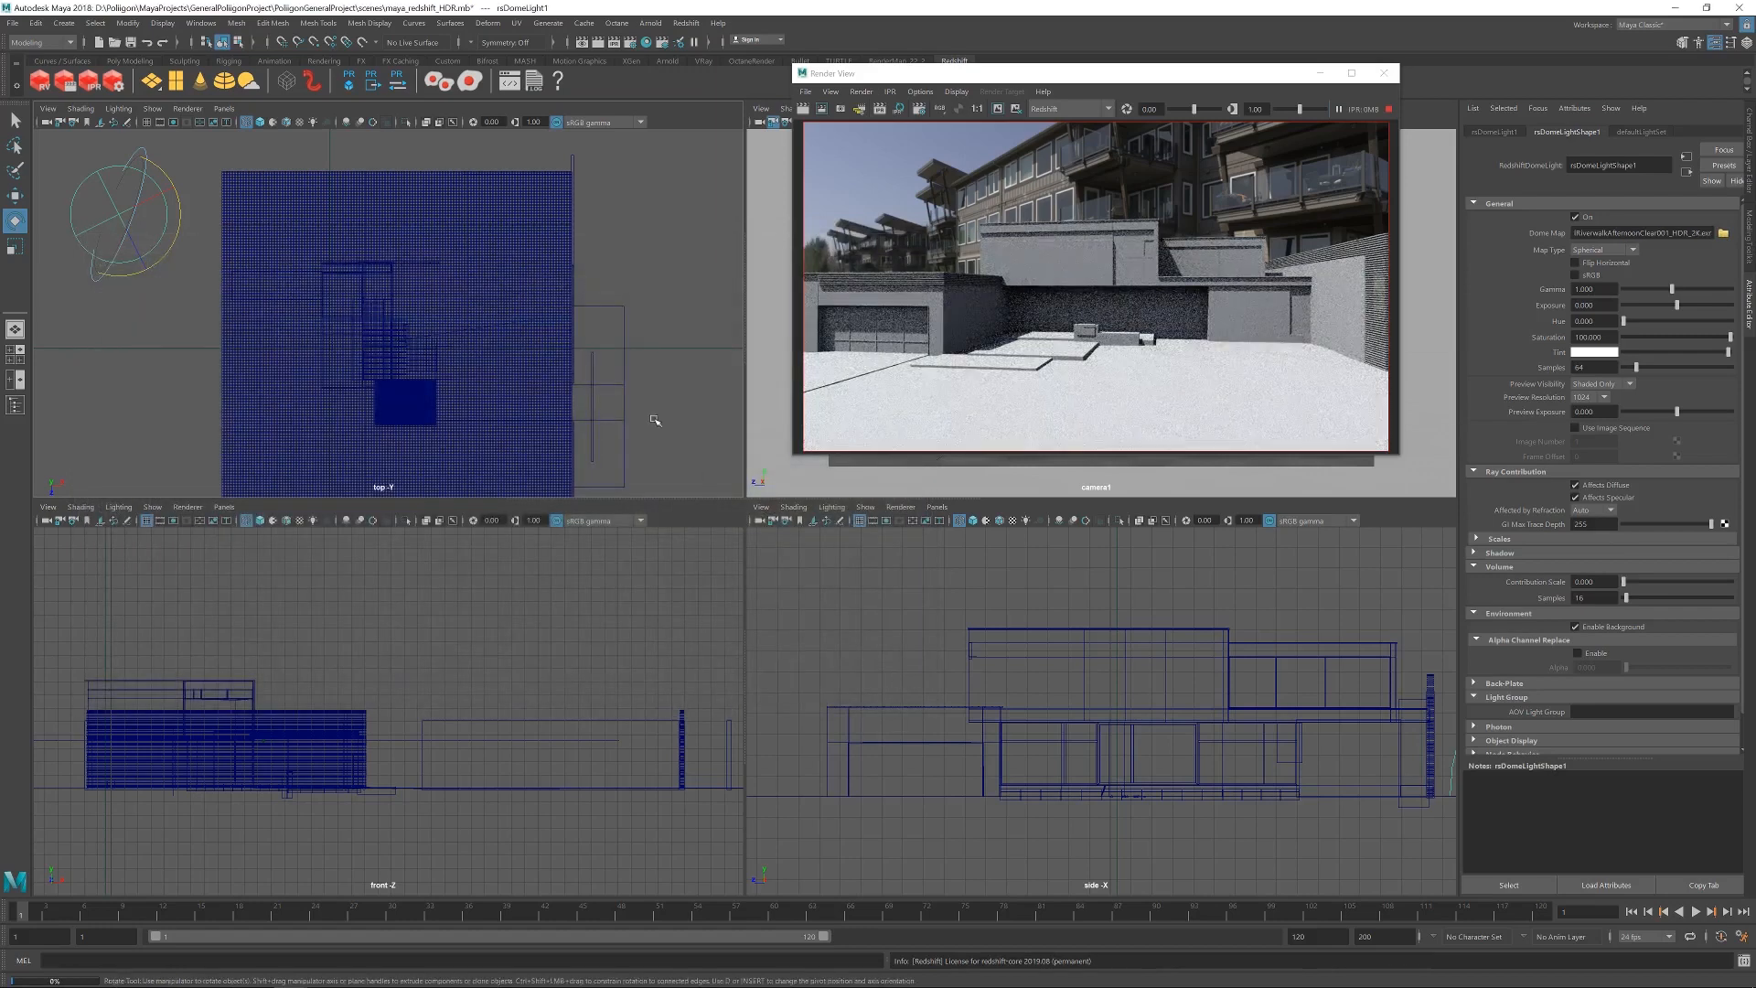
# Restart the IPR render from camera1 in a fresh Render View window, shrinking the window and placing it over the camera view.
pyautogui.click(1389, 109)
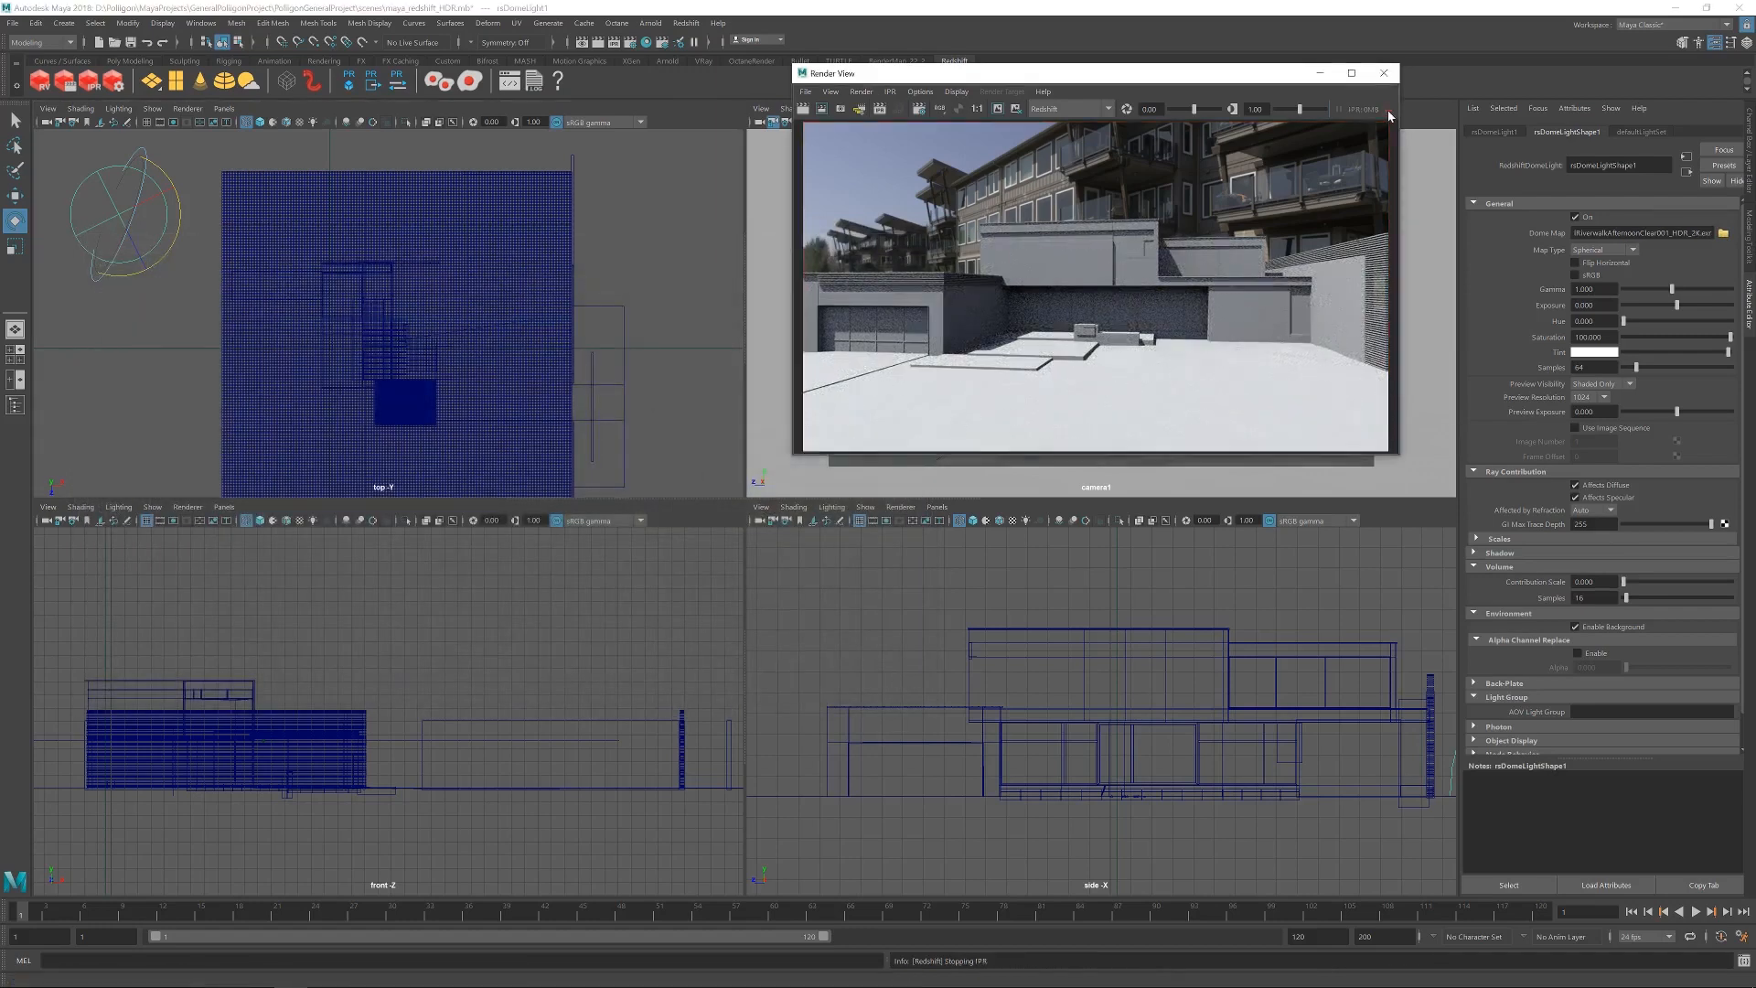
pyautogui.click(1384, 72)
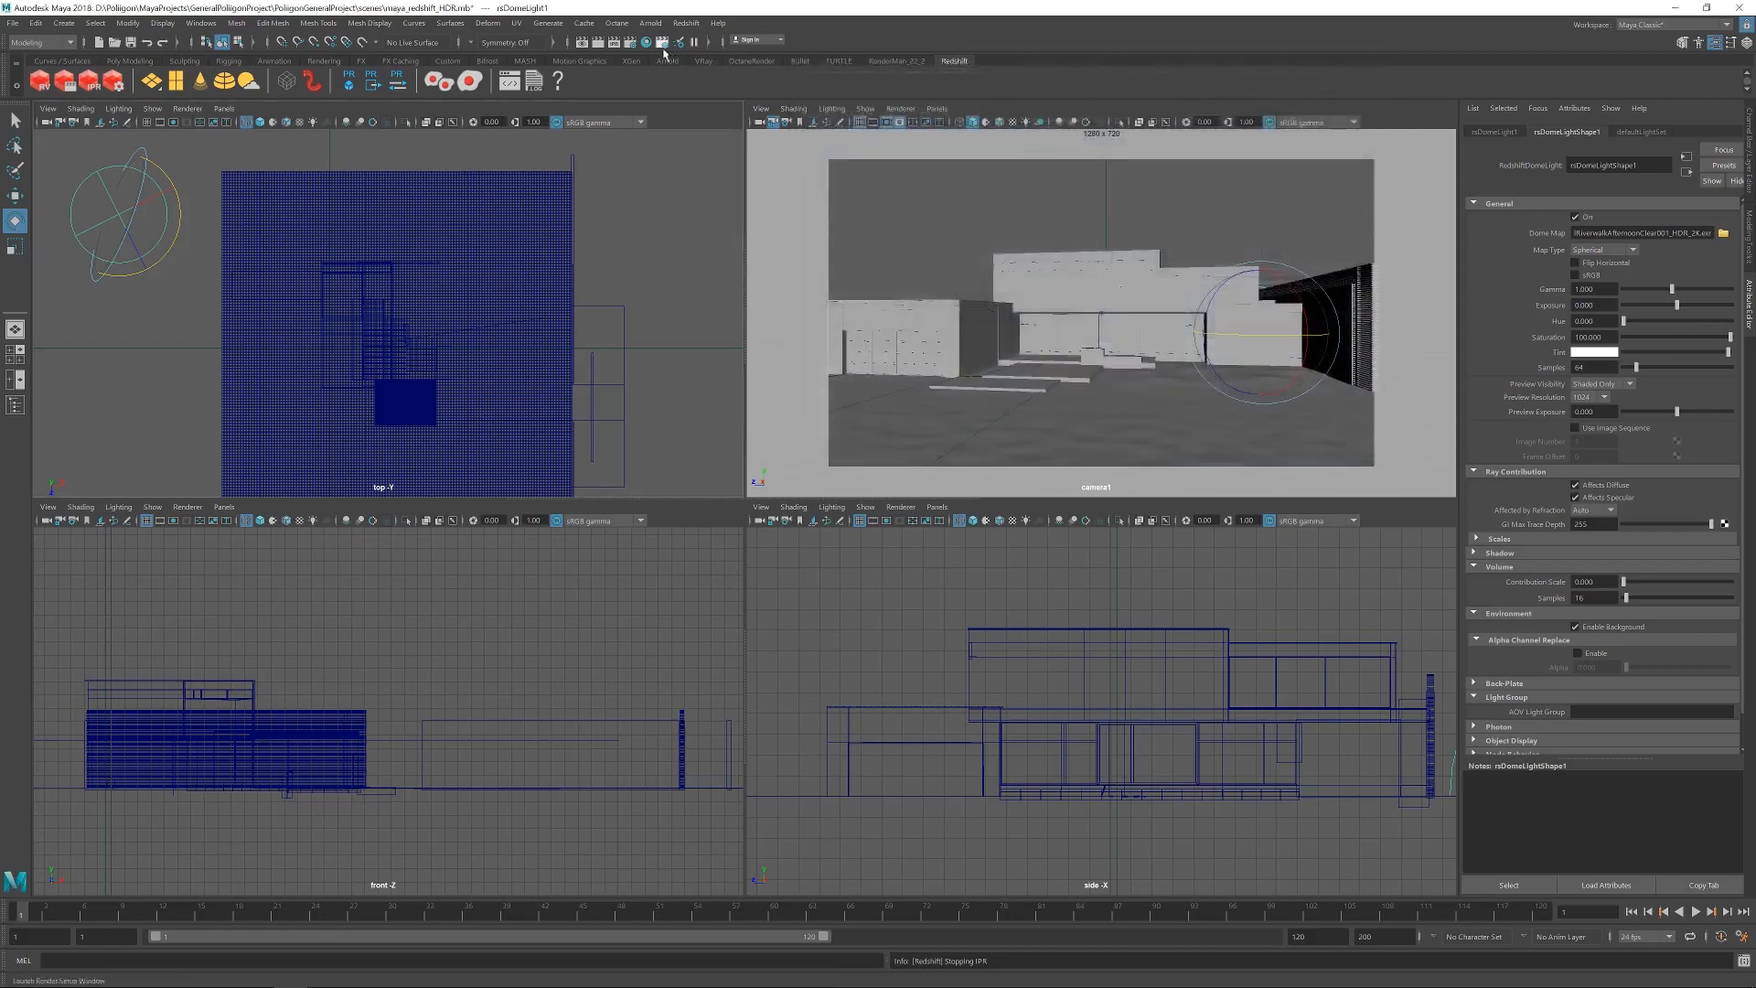
pyautogui.click(614, 45)
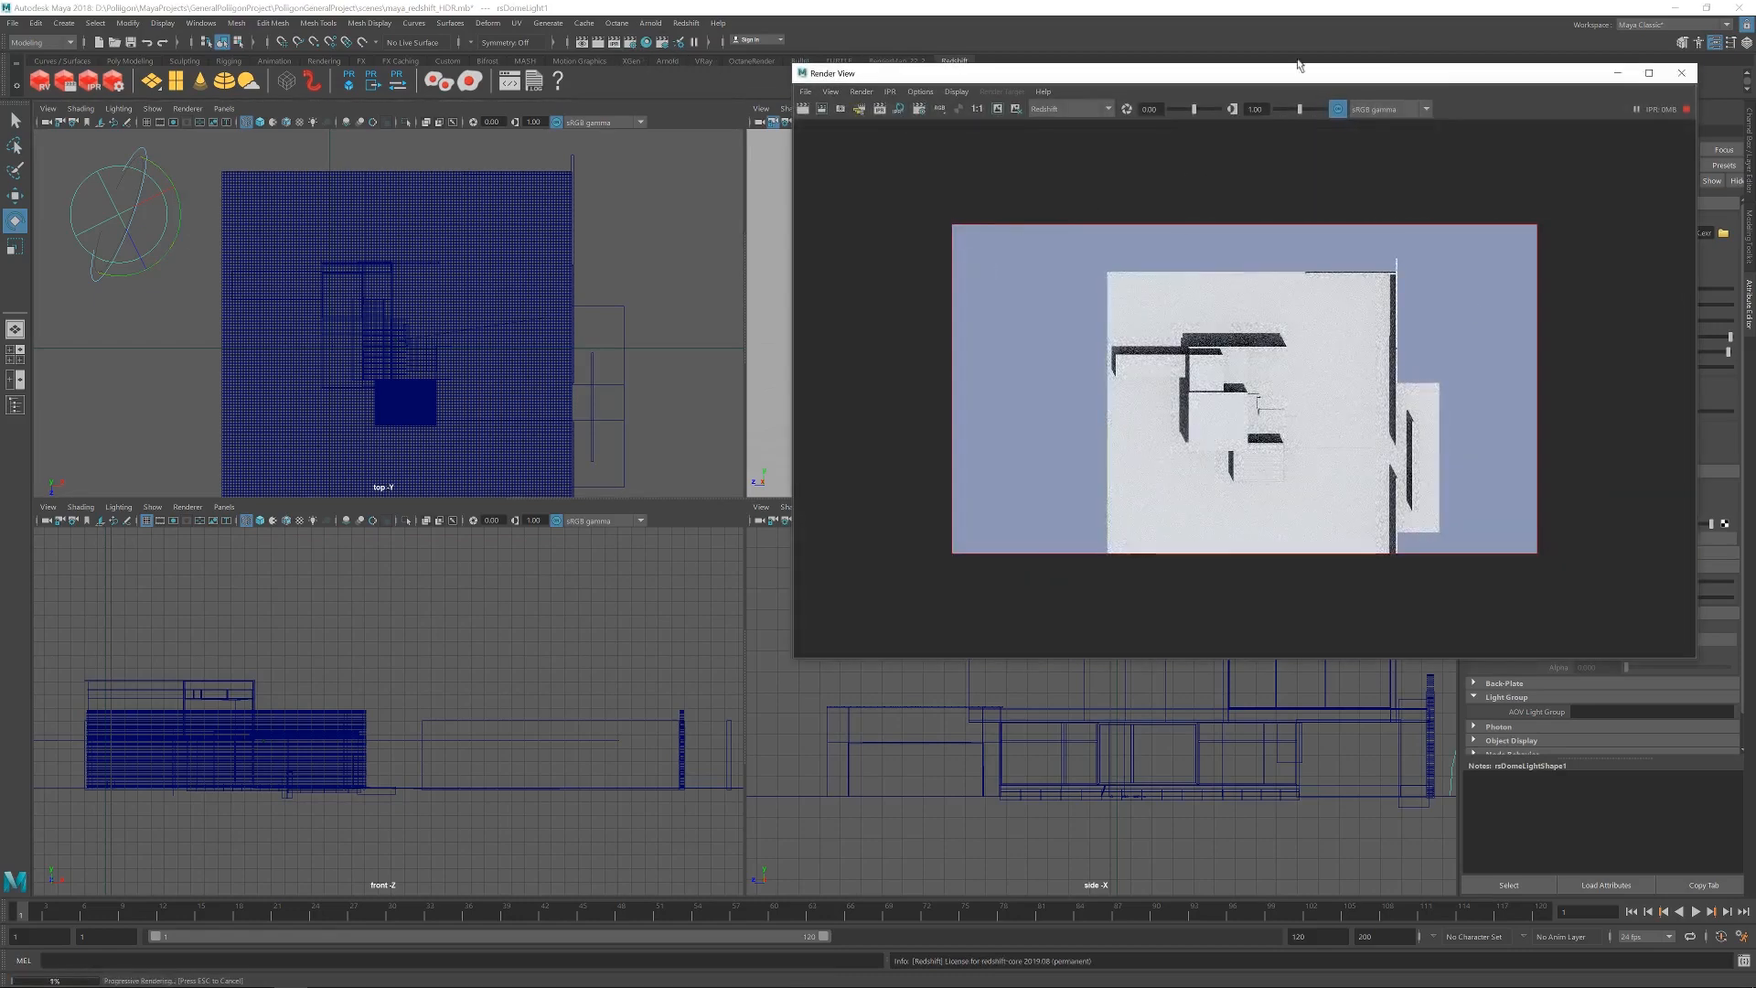
pyautogui.click(1684, 75)
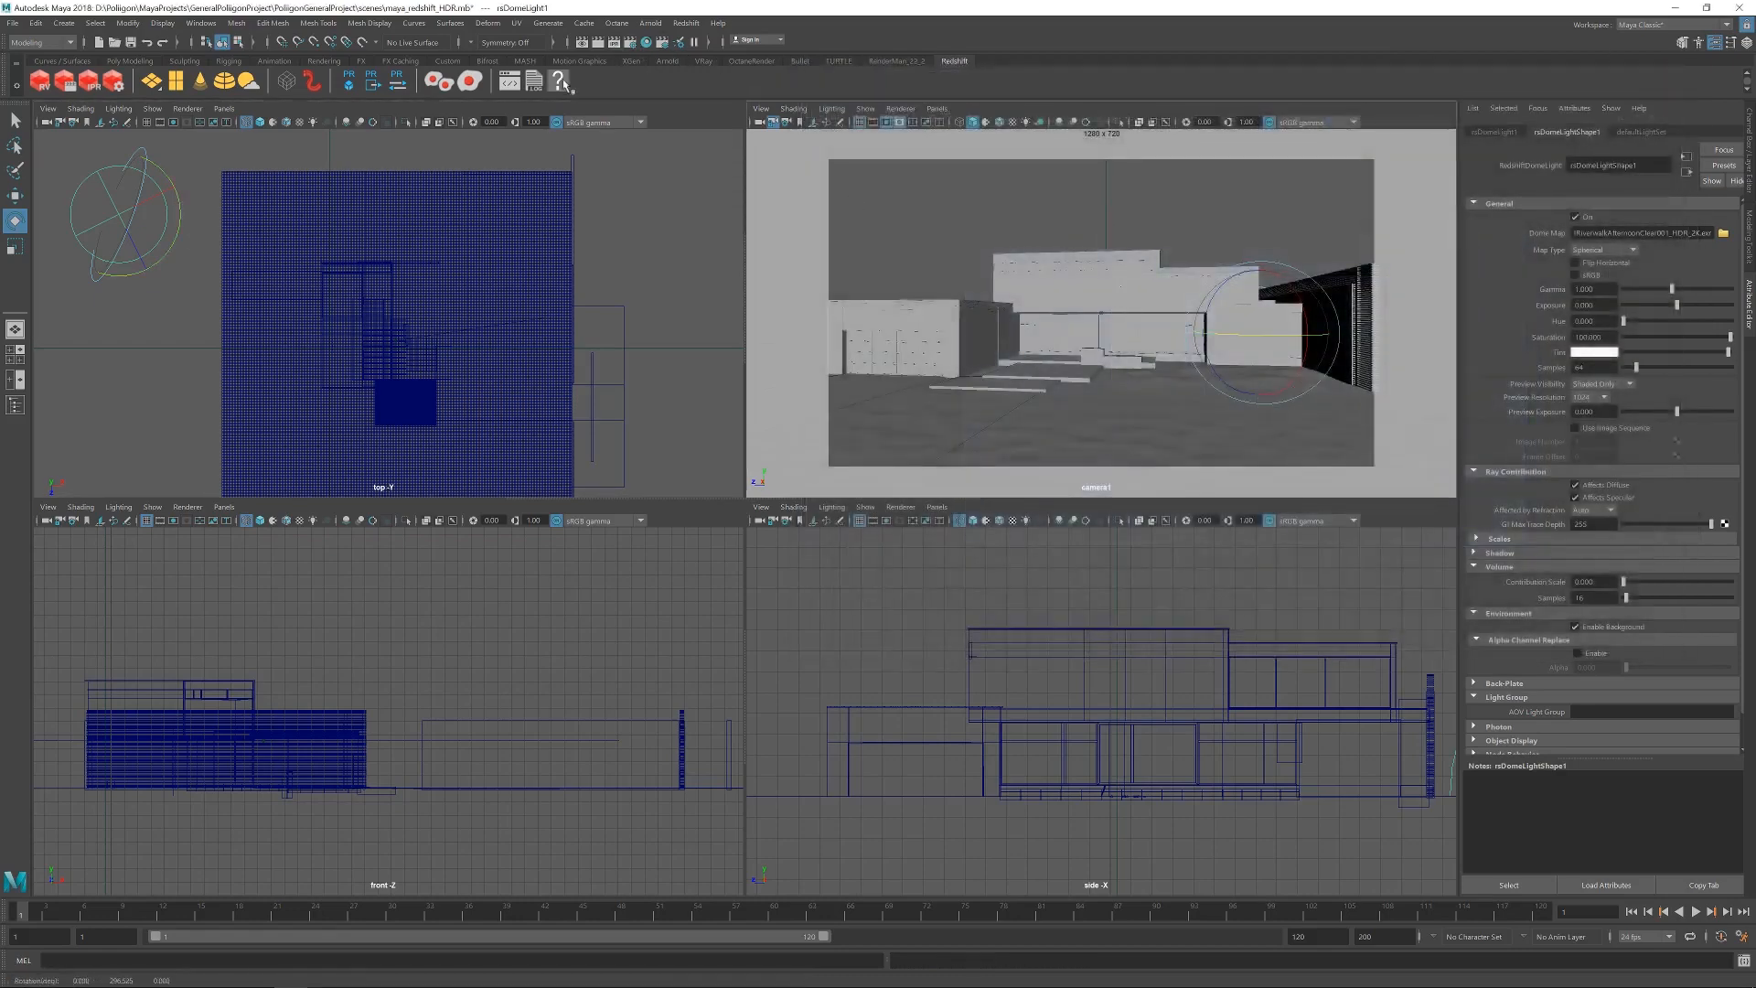
pyautogui.click(621, 48)
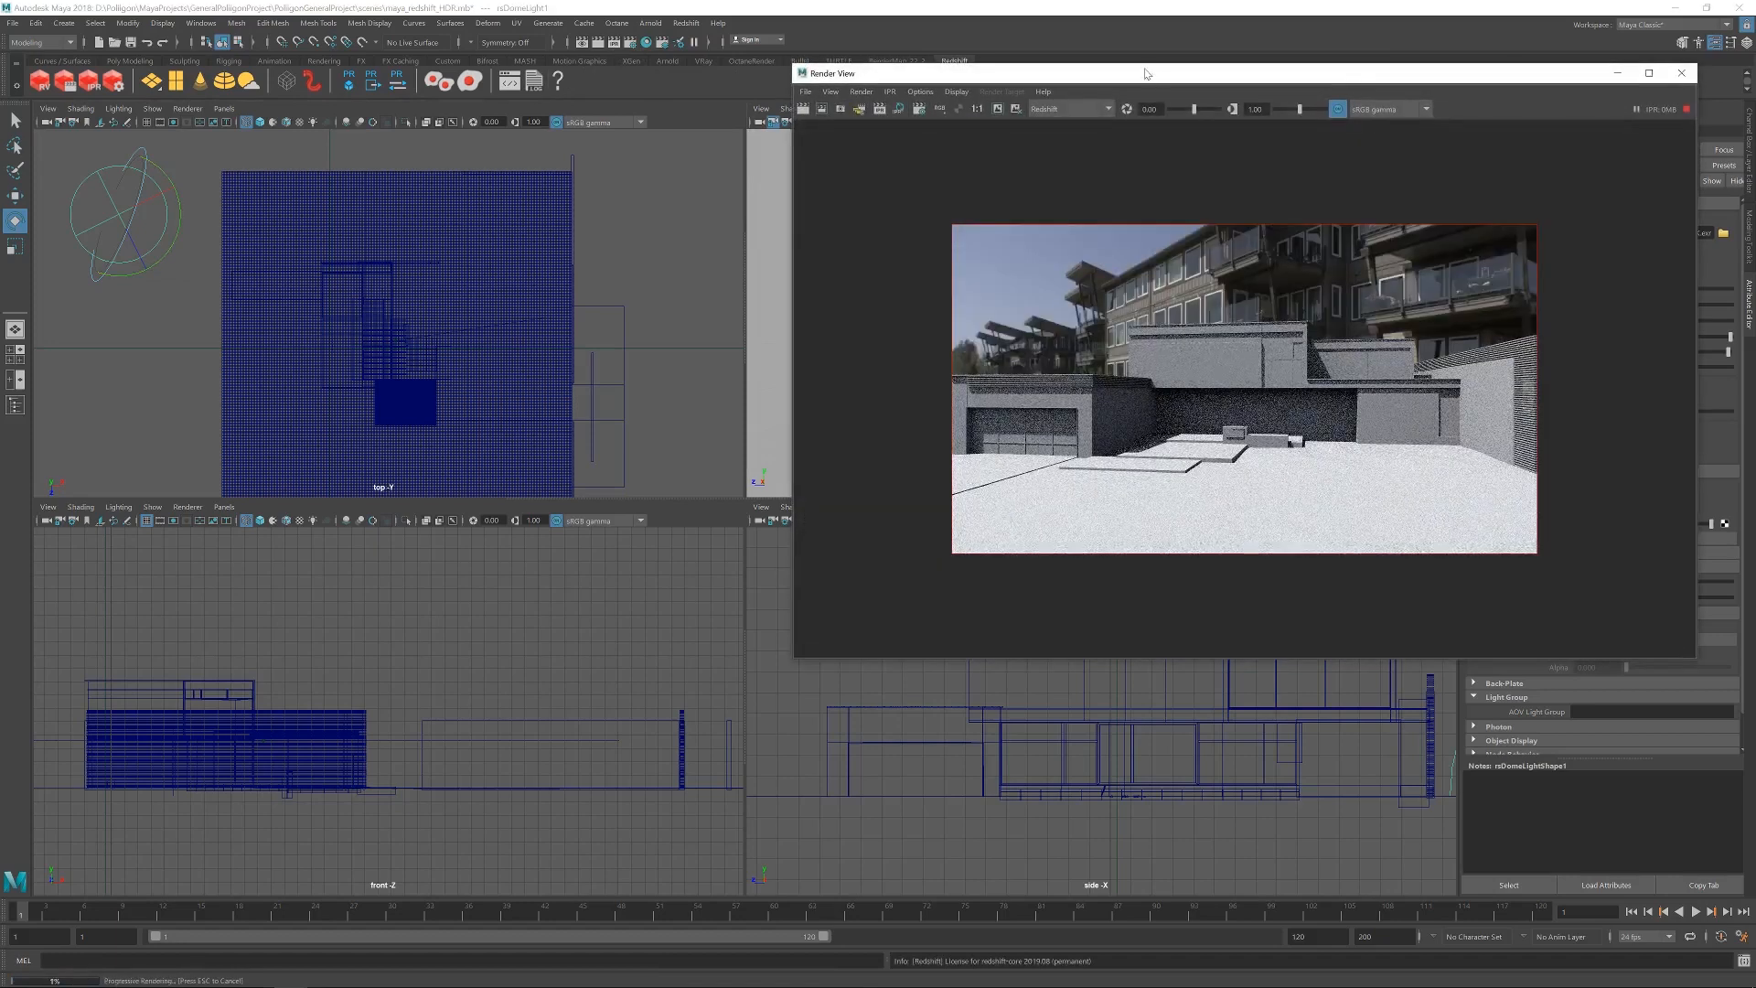
pyautogui.moveTo(1179, 78); pyautogui.dragTo(919, 58)
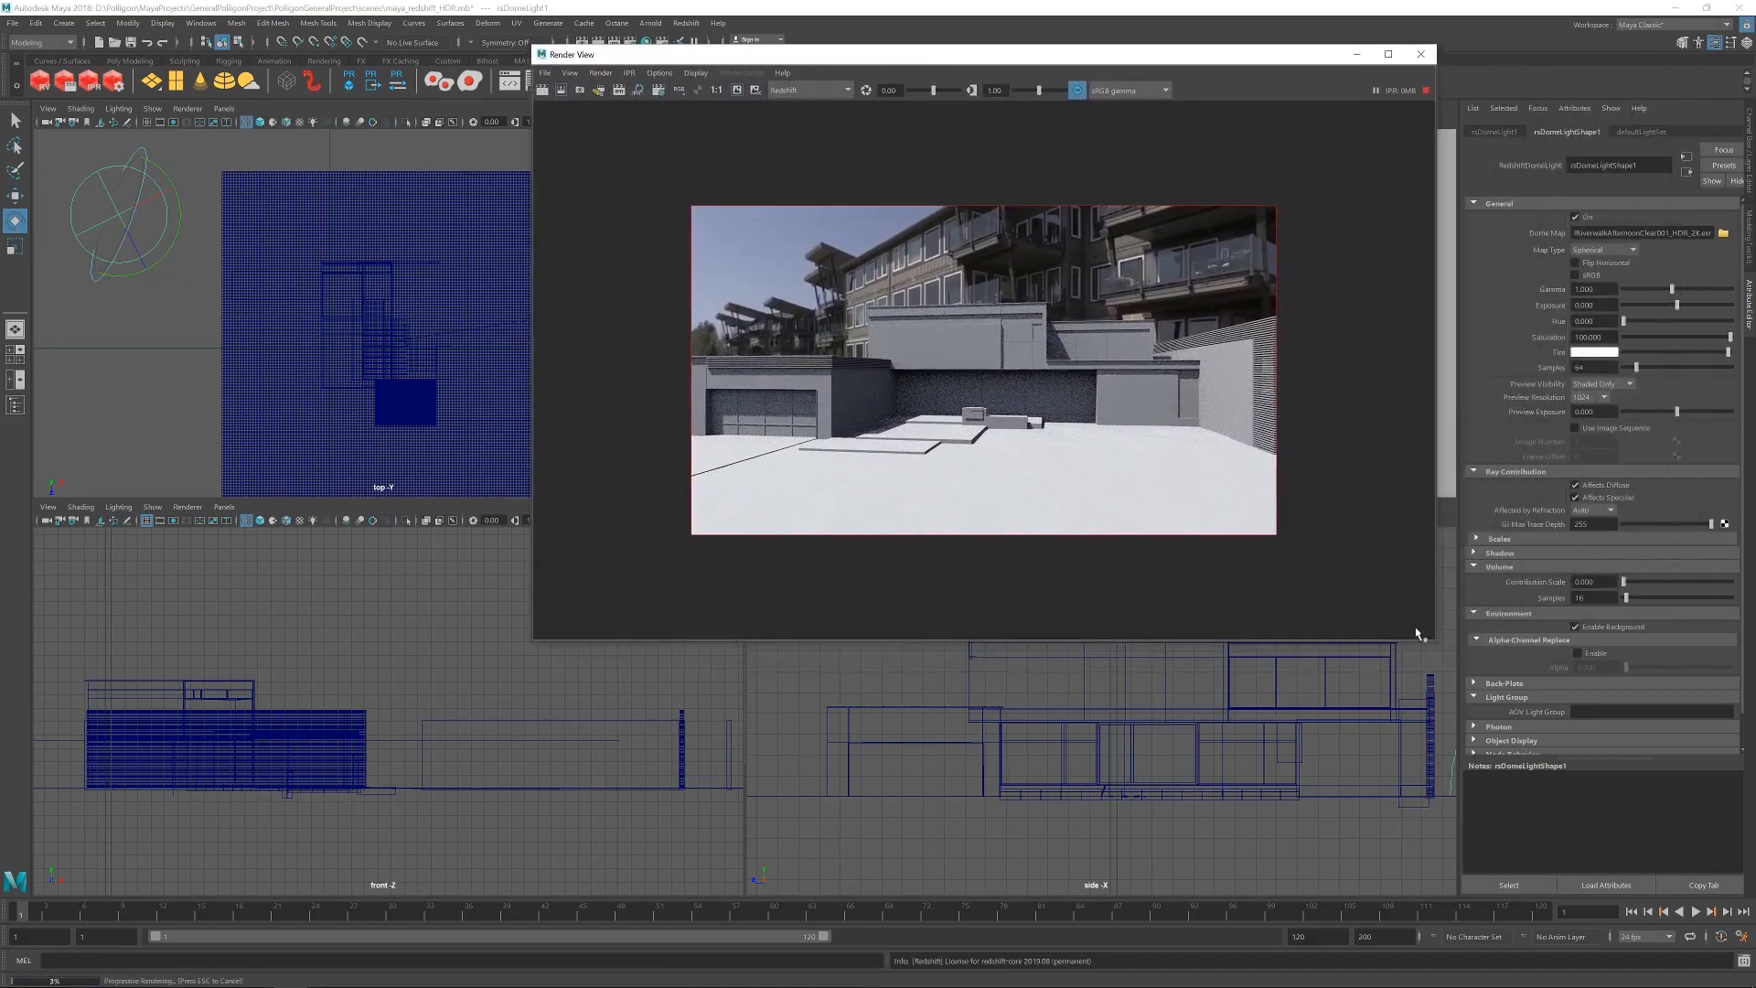
pyautogui.moveTo(1437, 646); pyautogui.dragTo(1244, 492)
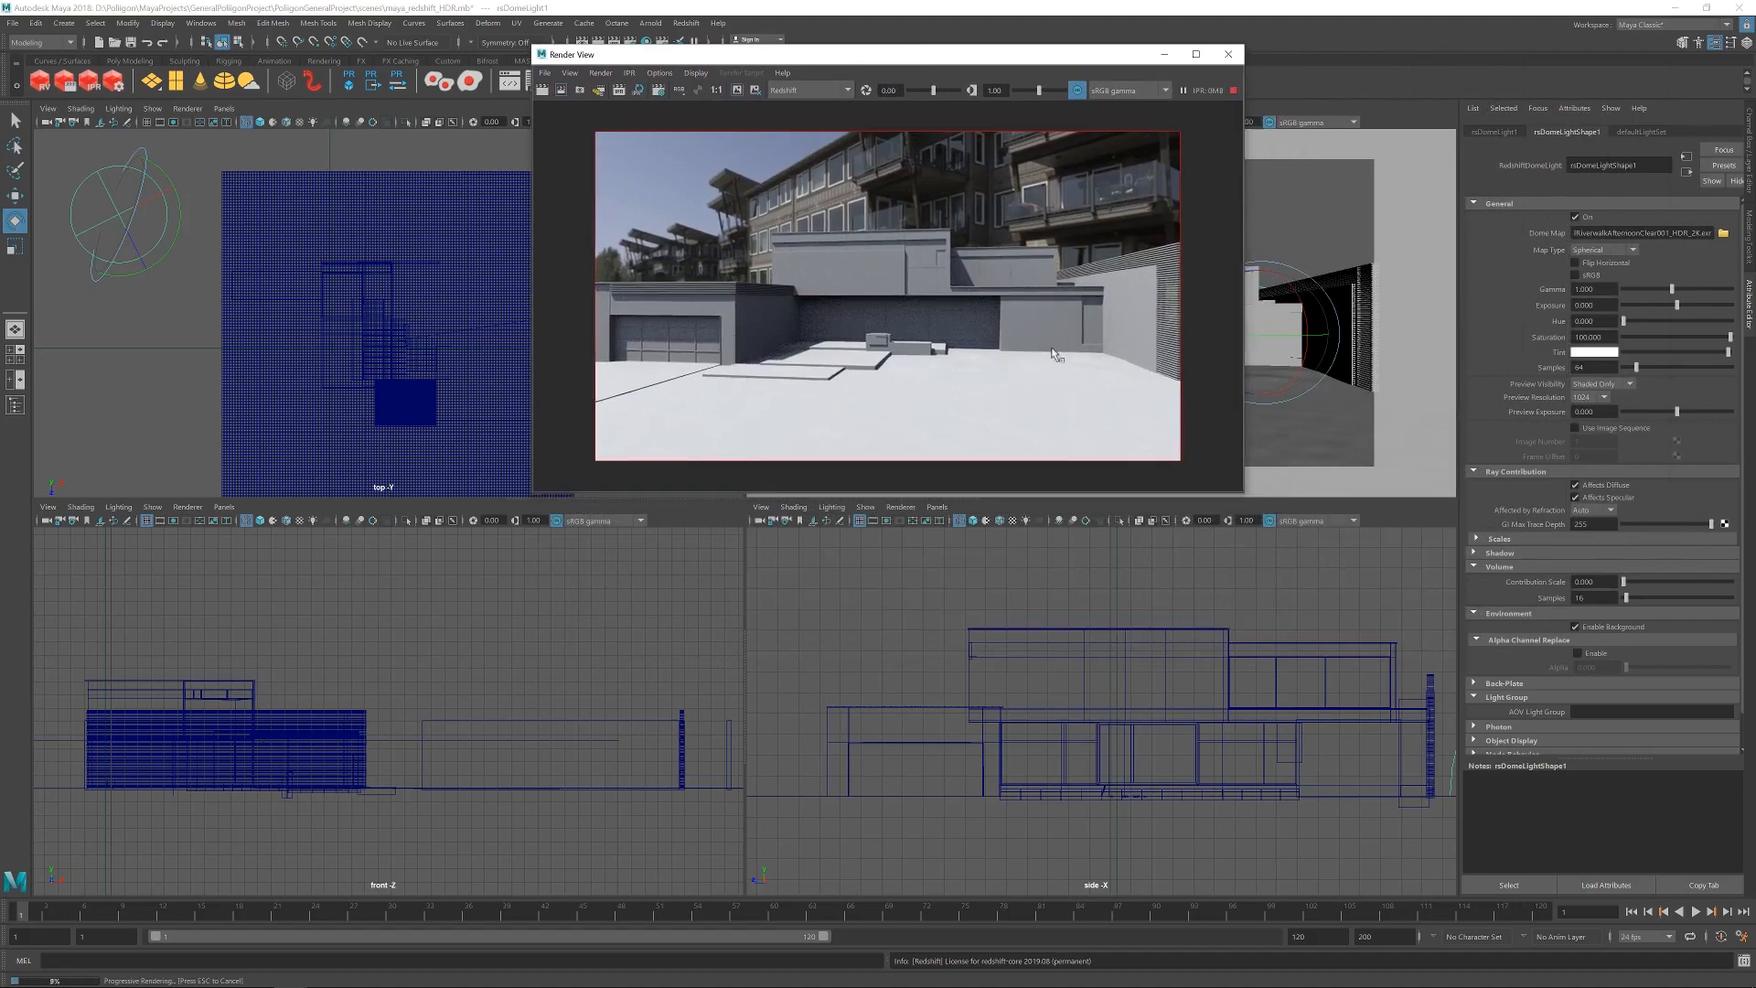
pyautogui.moveTo(1005, 57); pyautogui.dragTo(1153, 72)
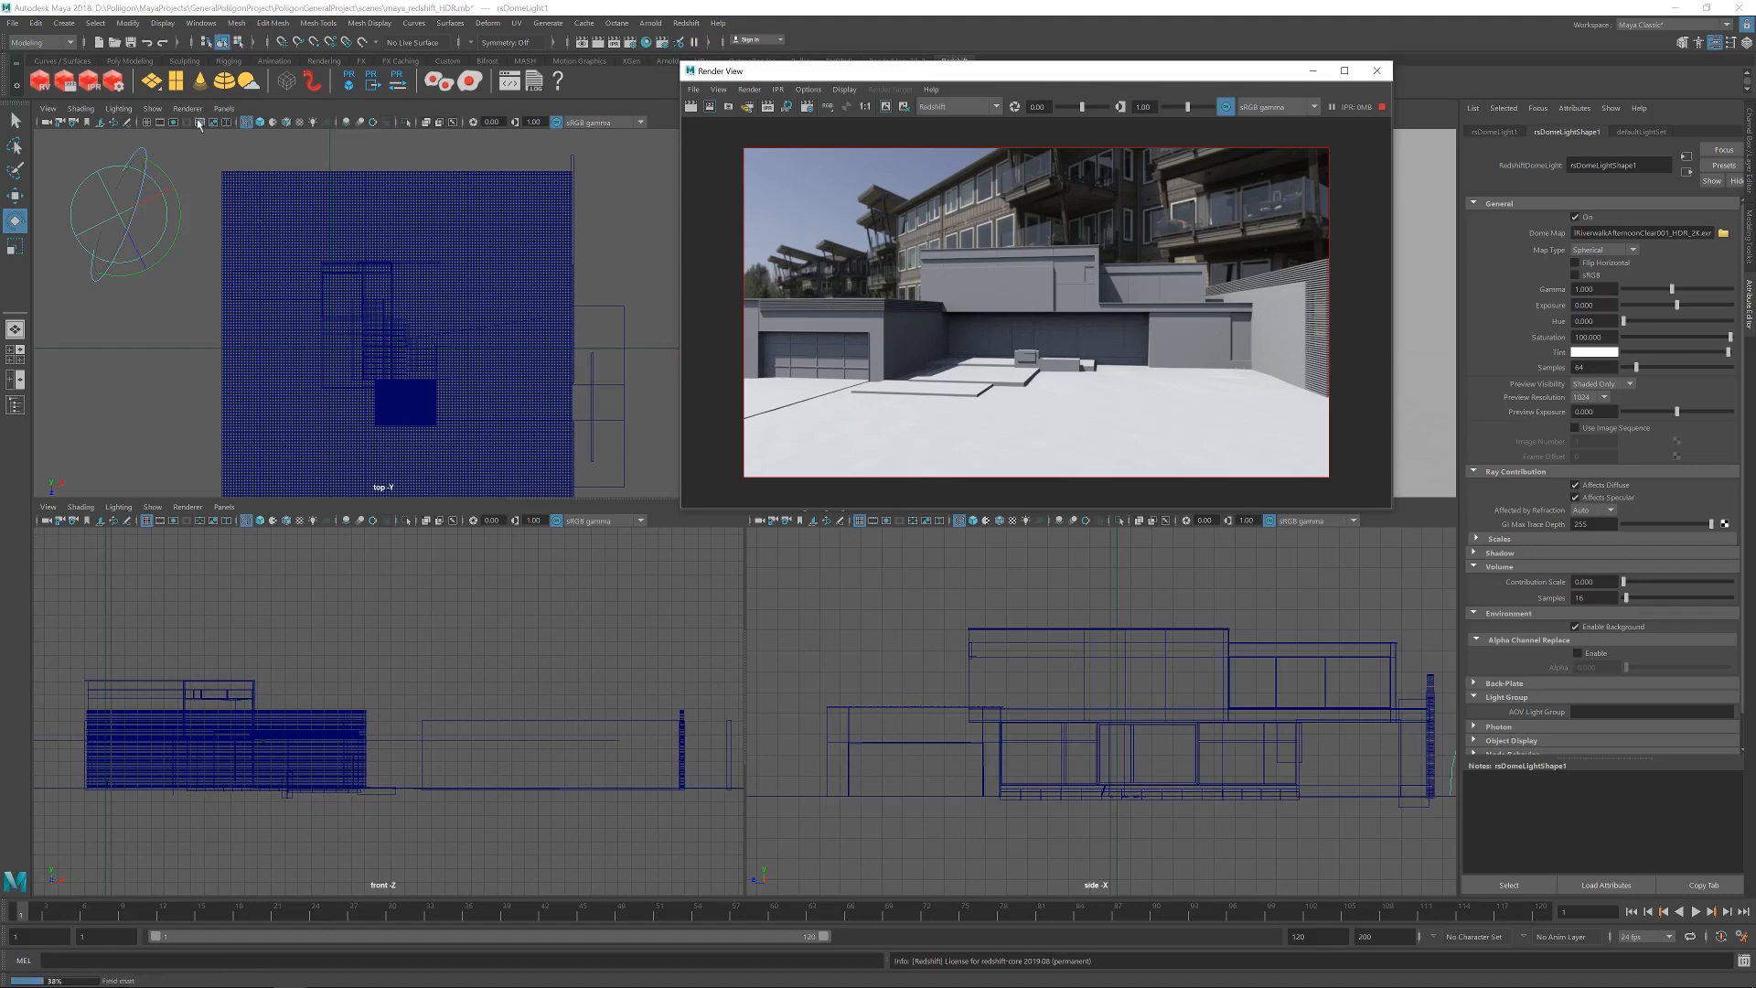
# Add a second Redshift dome light, move it outside the house beside the first one and scale it up.
pyautogui.click(246, 81)
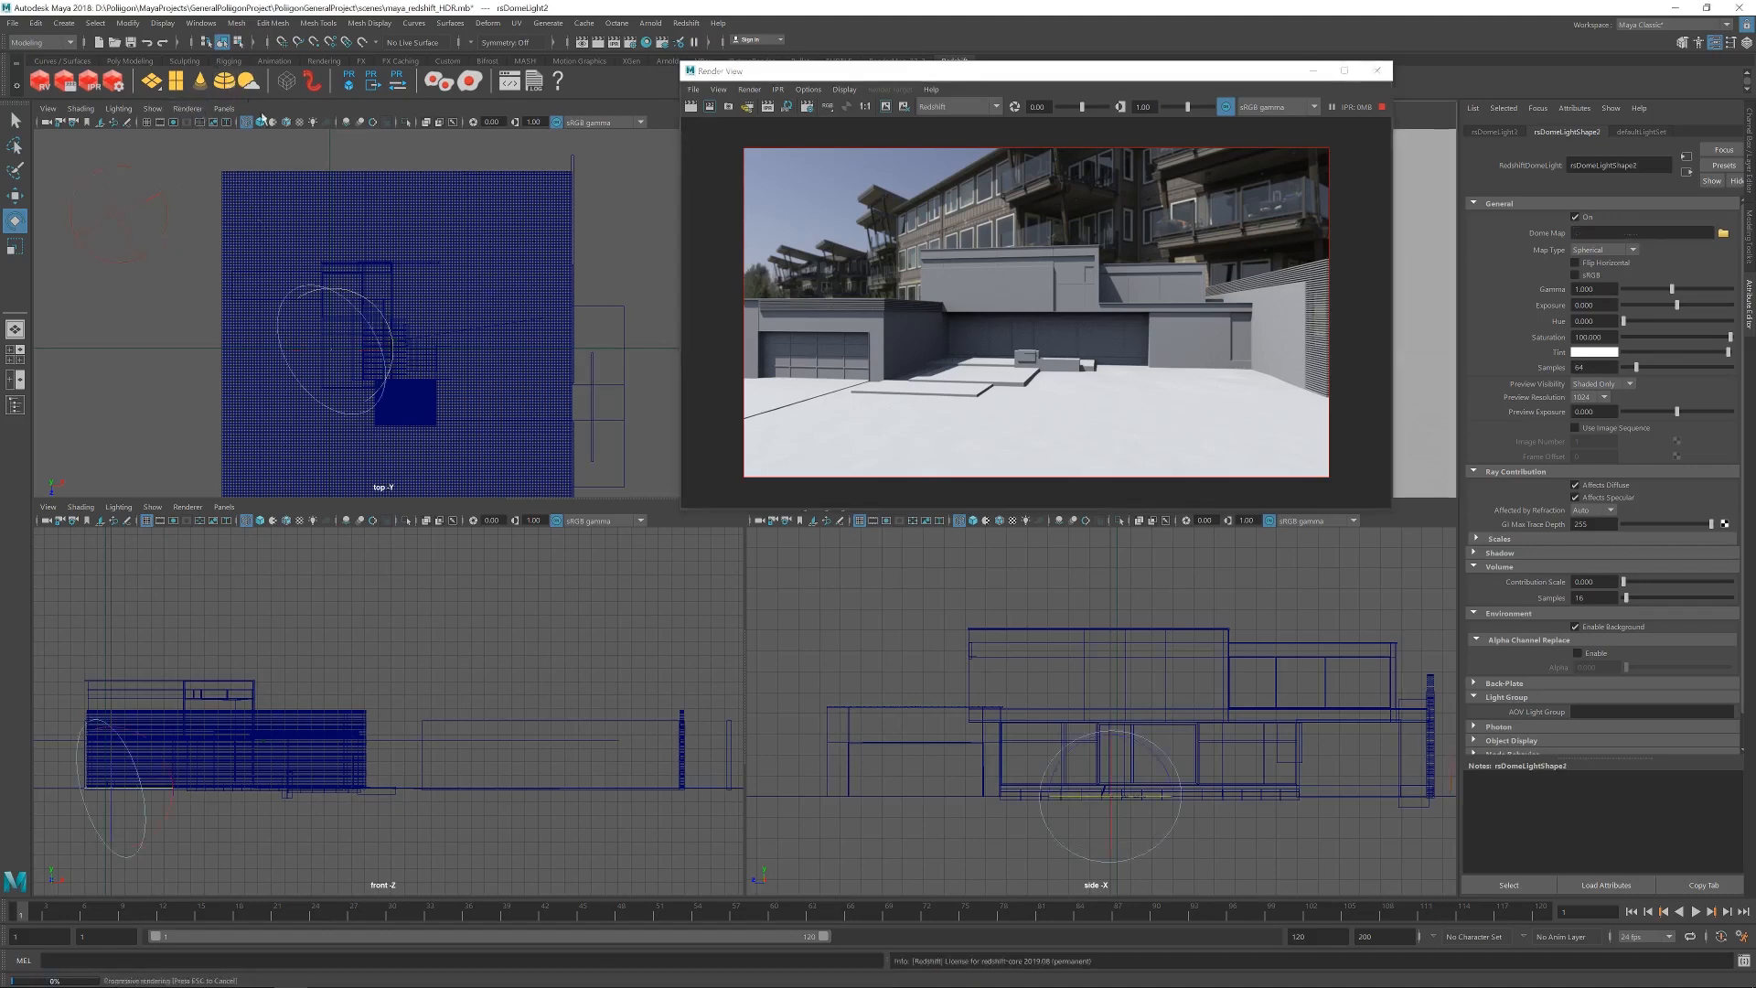
pyautogui.press('w')
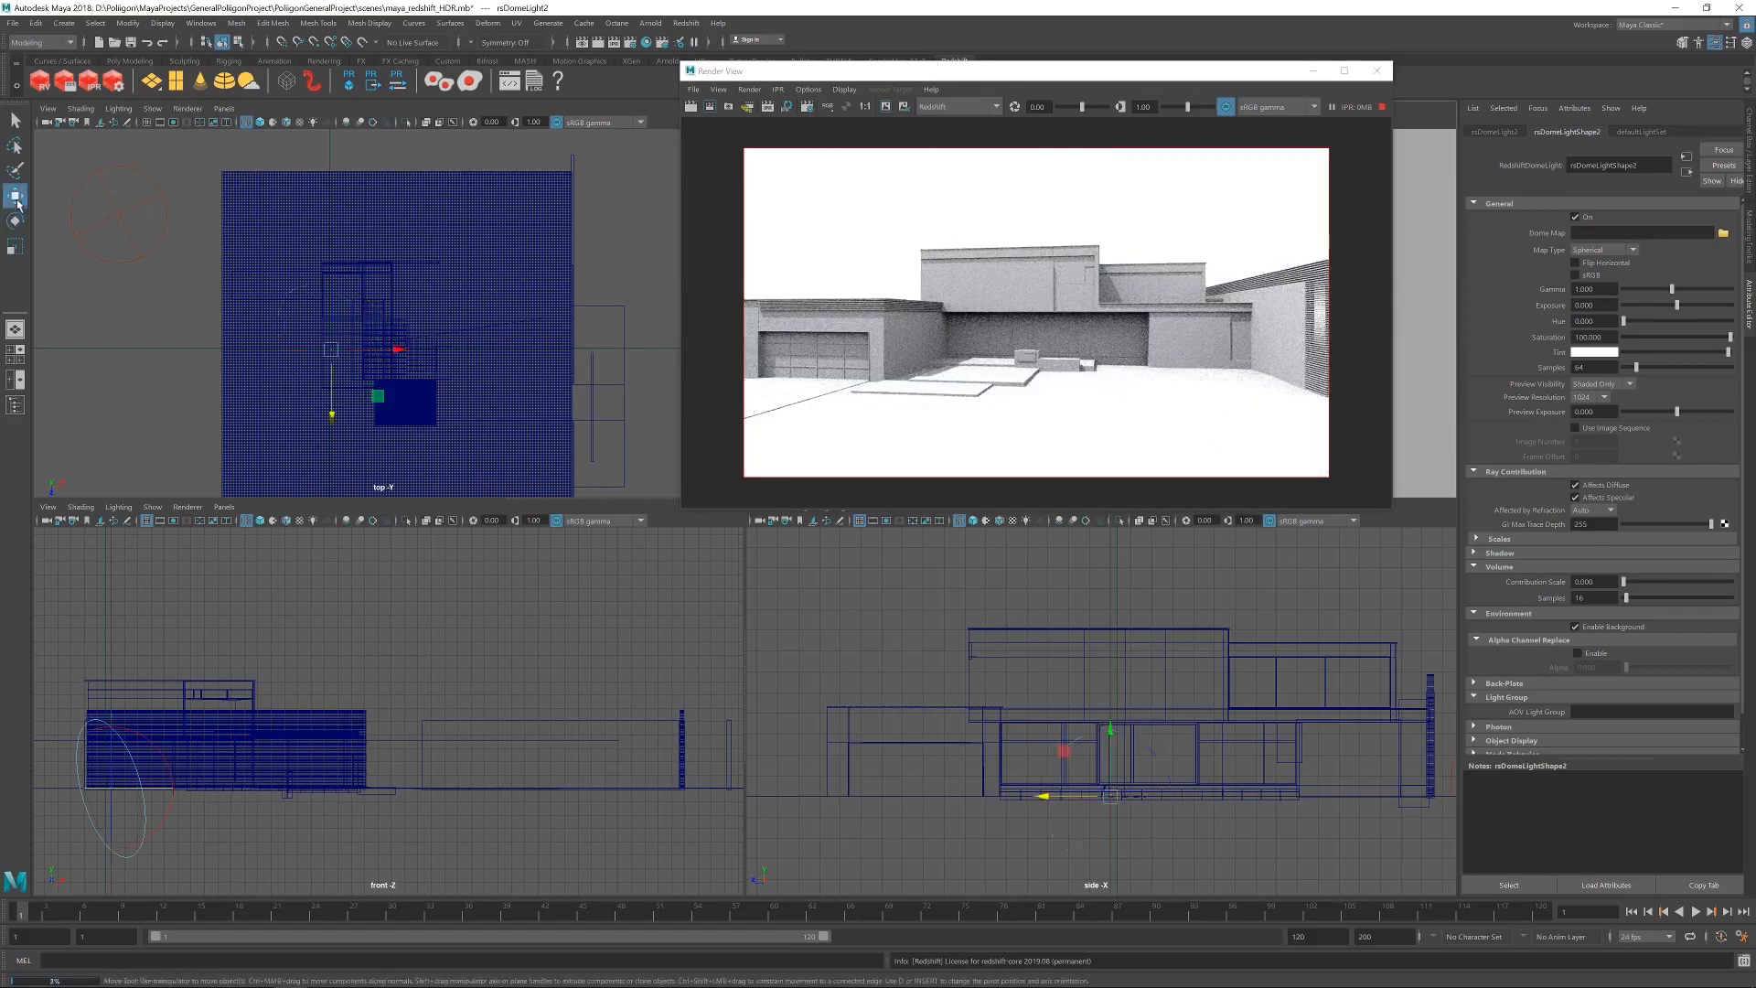
pyautogui.moveTo(355, 355); pyautogui.dragTo(220, 275)
pyautogui.click(15, 248)
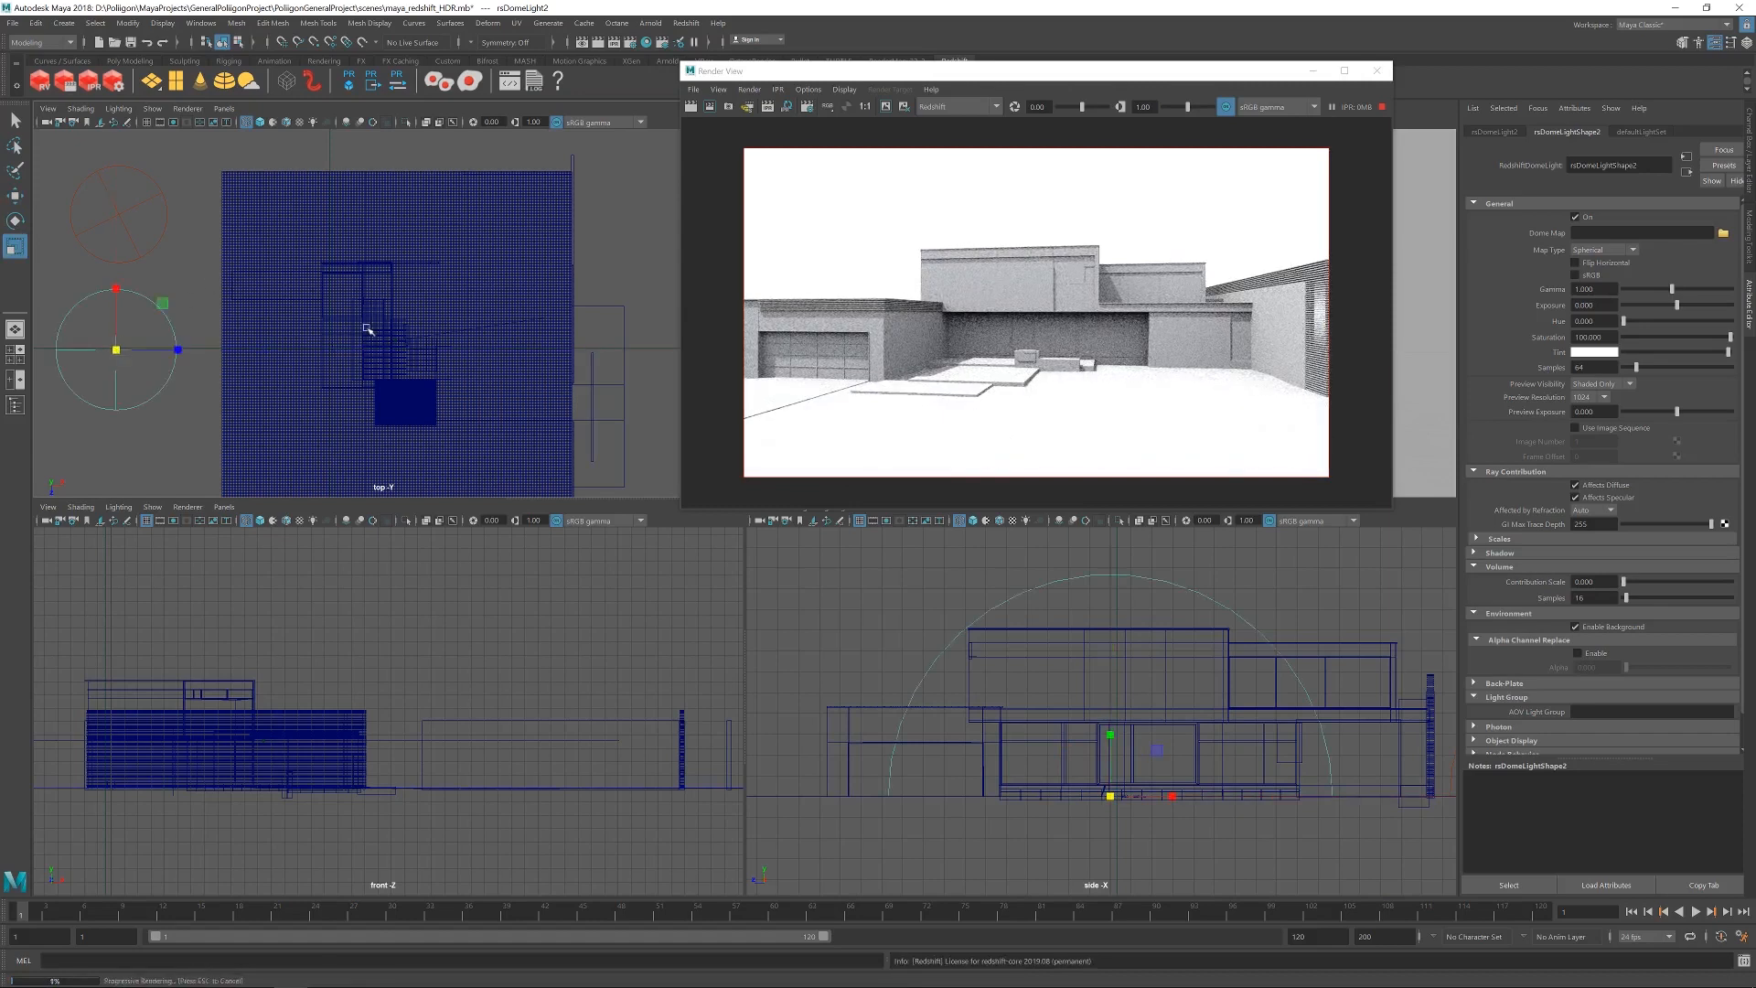
# Turn off the first dome light, the one that carries the 2K HDR map.
pyautogui.click(121, 214)
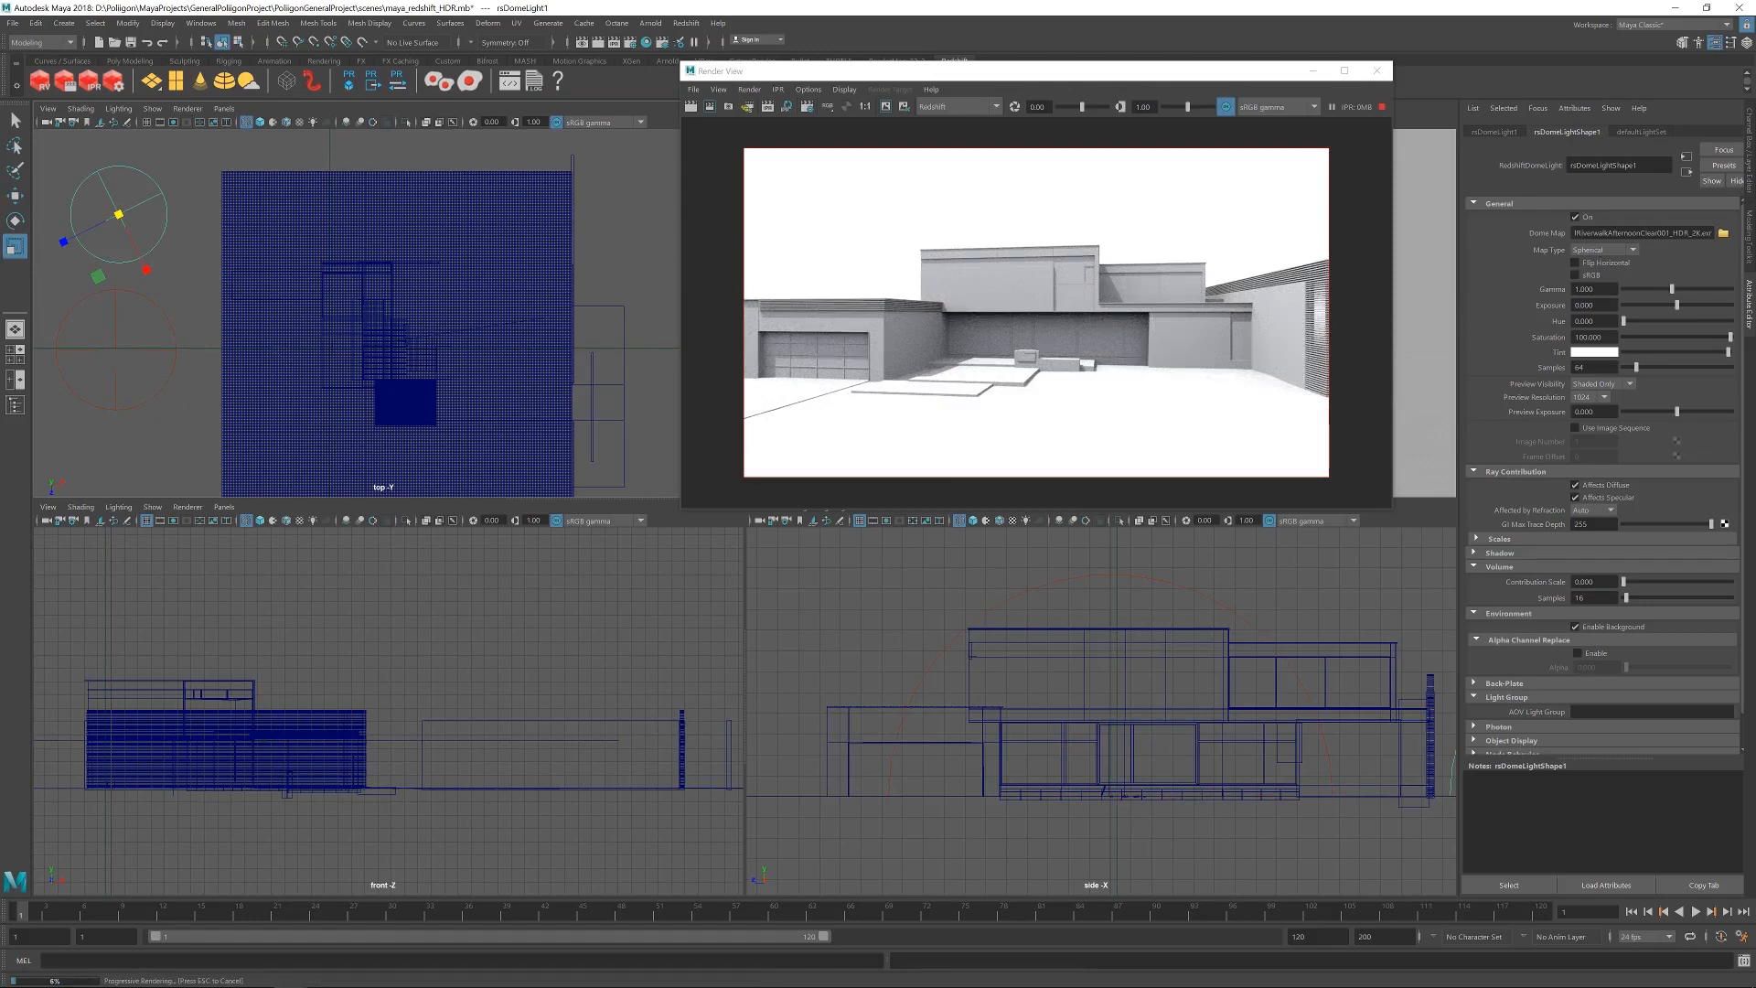
pyautogui.click(1586, 219)
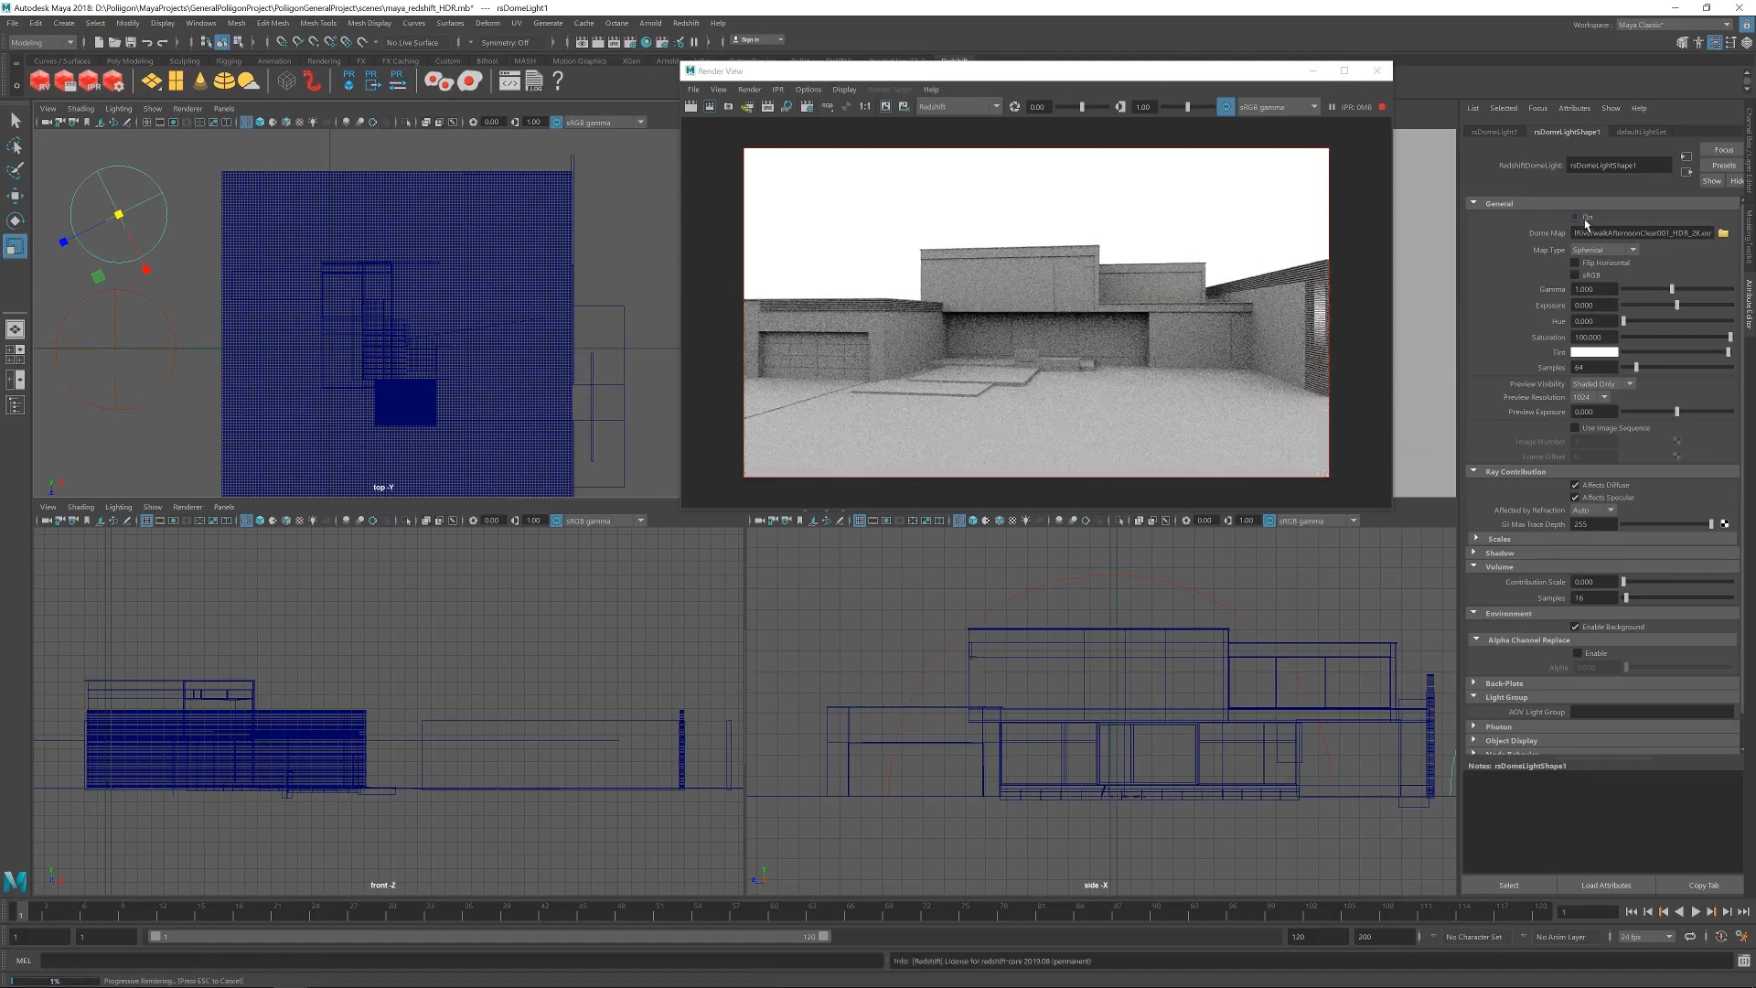
pyautogui.click(120, 350)
pyautogui.click(117, 335)
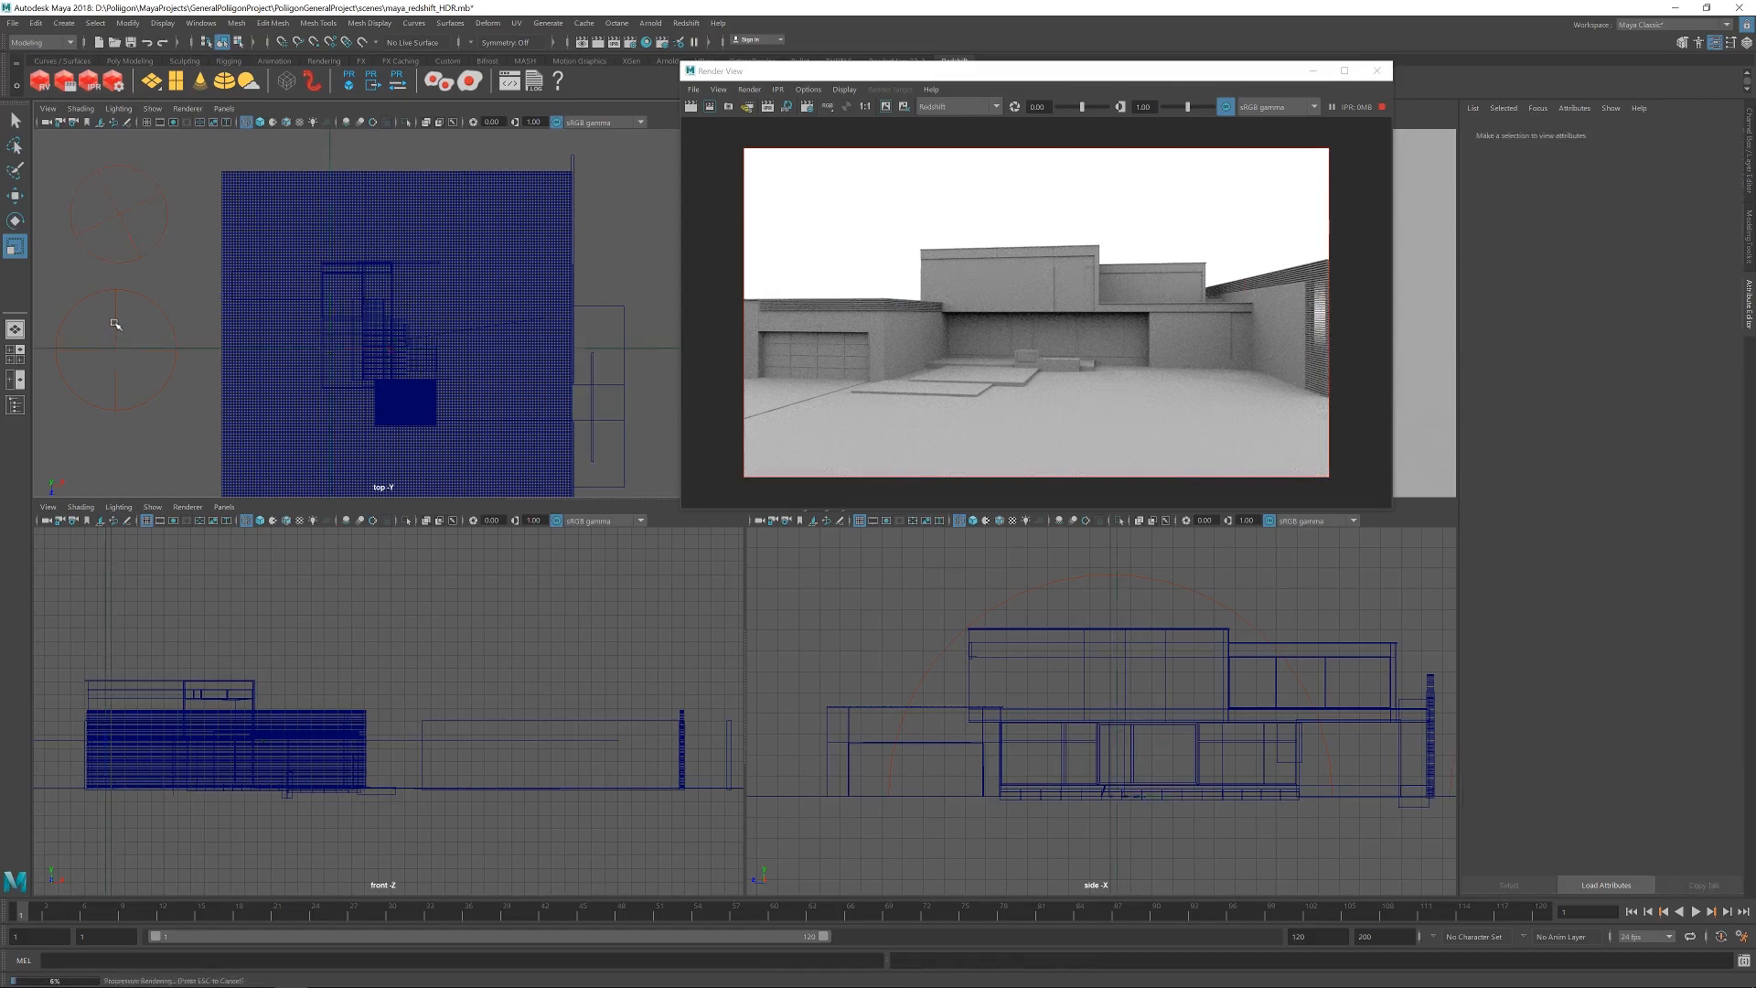
# Load the RiverwalkAfternoonClear001_JPG_16K.jpg image from the Poliigon HDR folder on drive D as the second dome light's dome map.
pyautogui.click(117, 353)
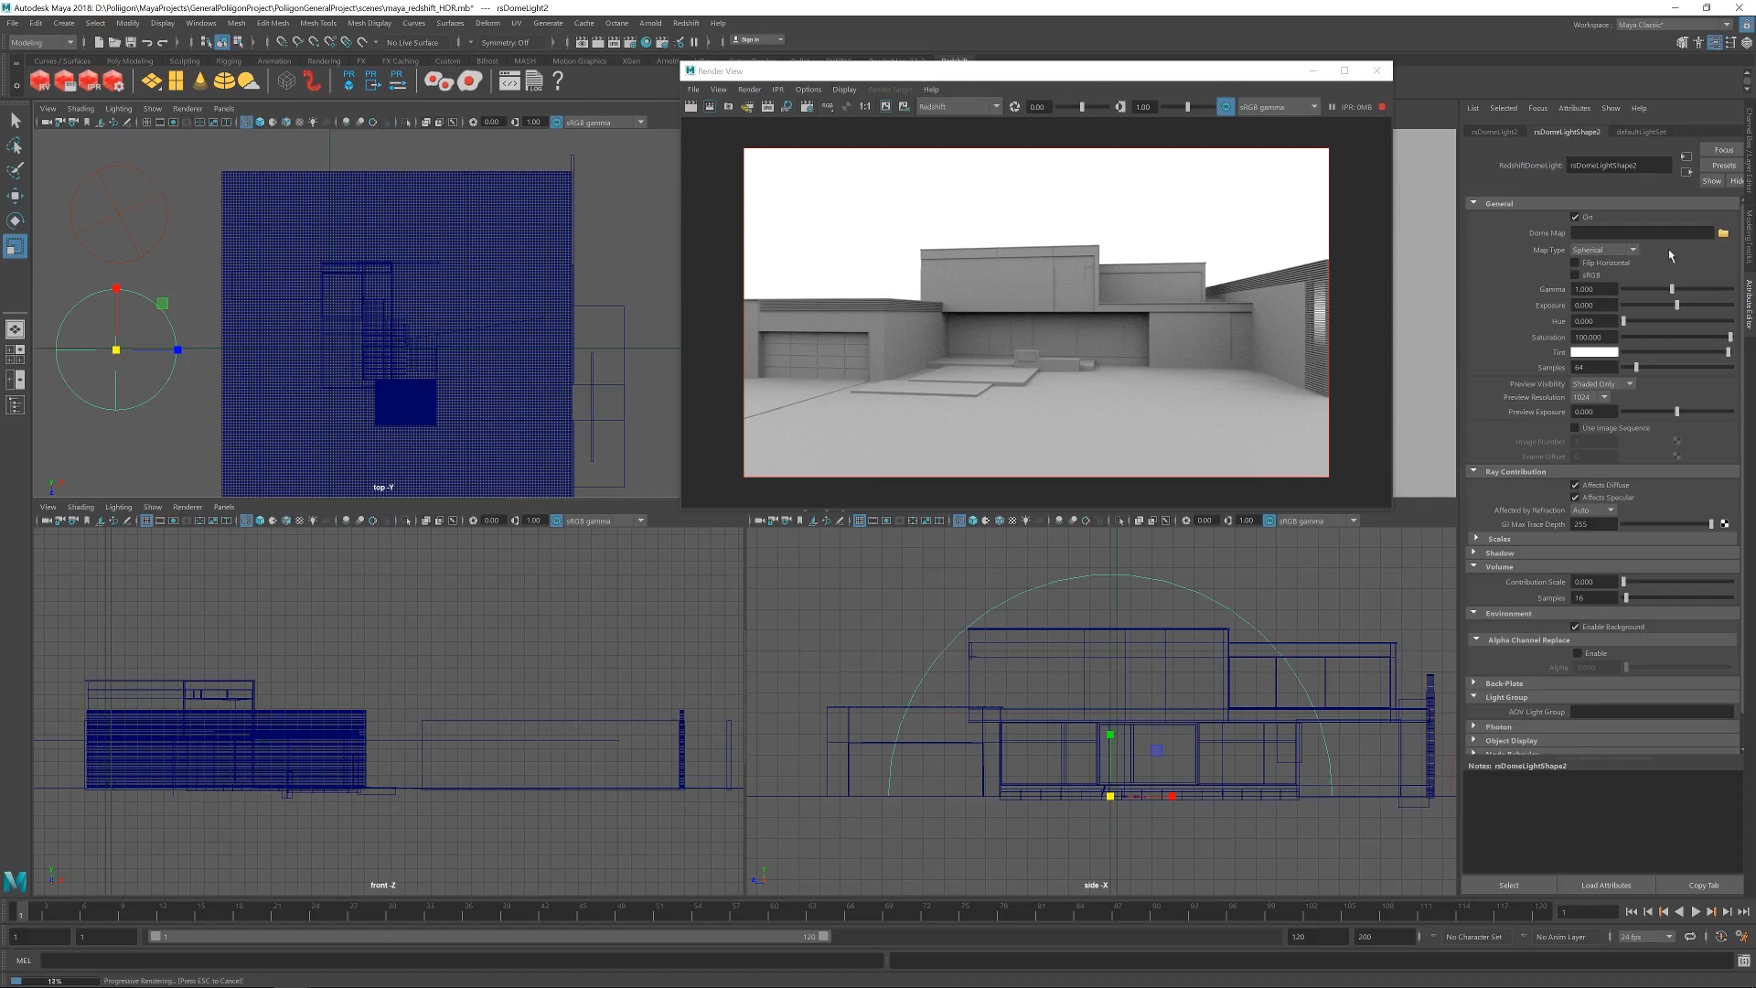
pyautogui.click(1727, 233)
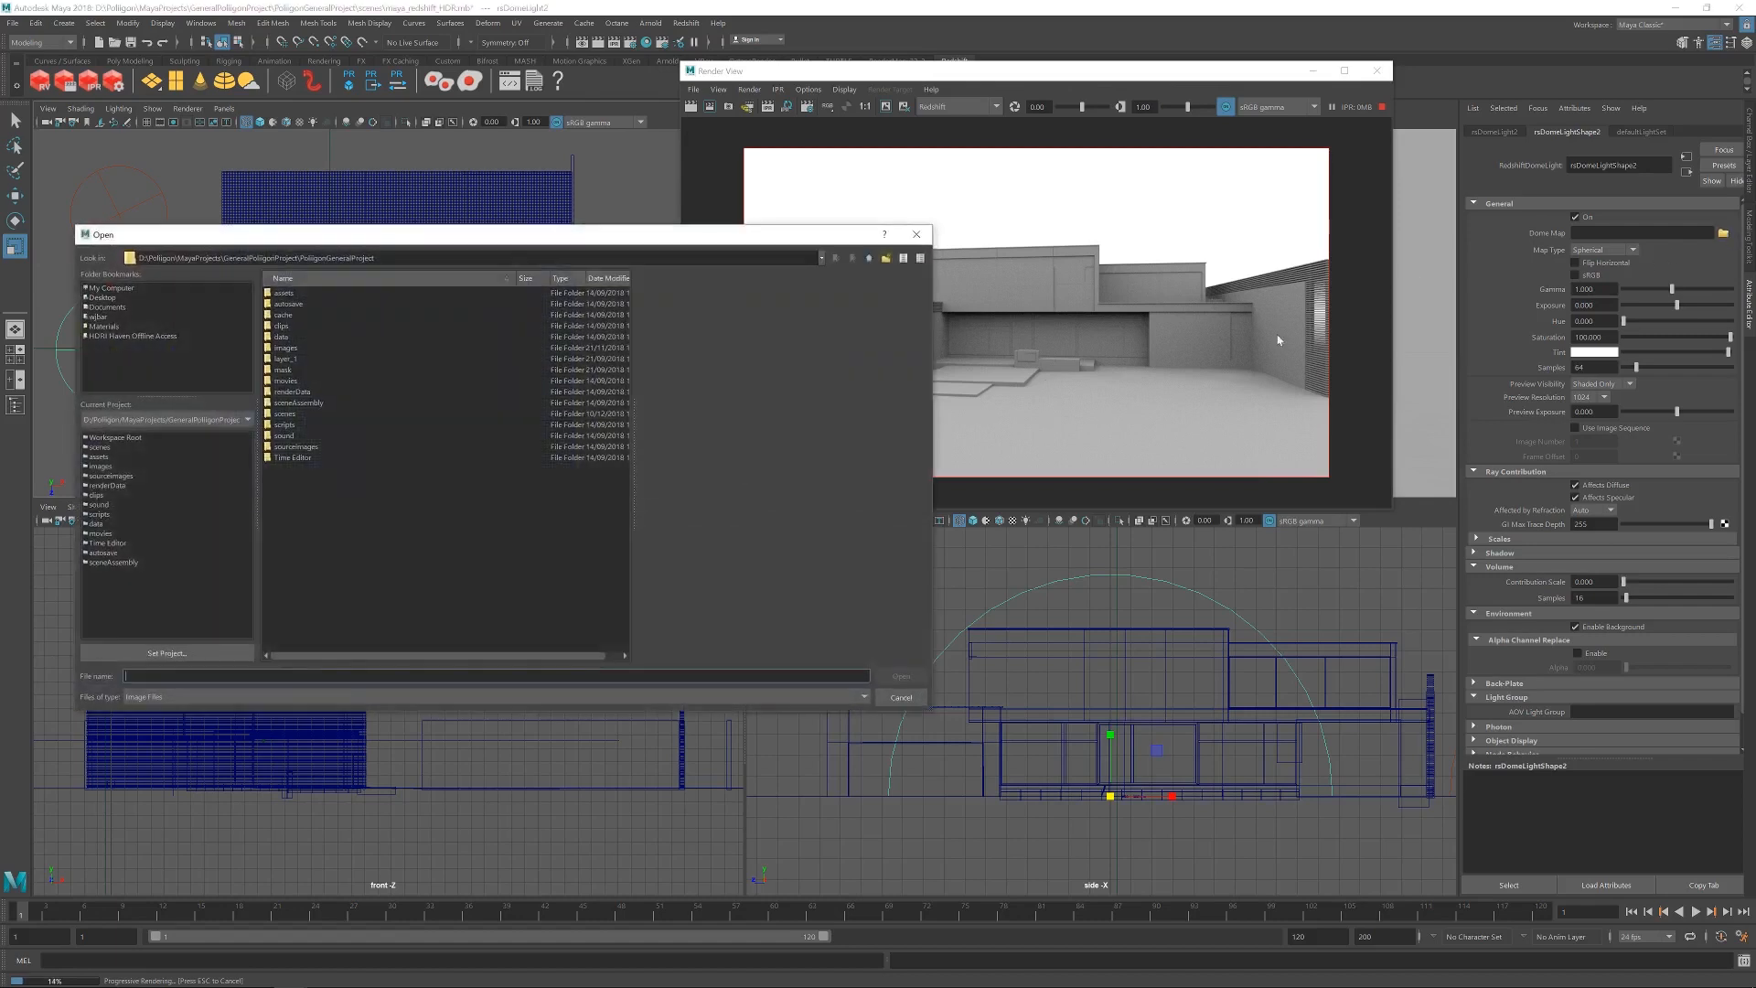
pyautogui.click(117, 289)
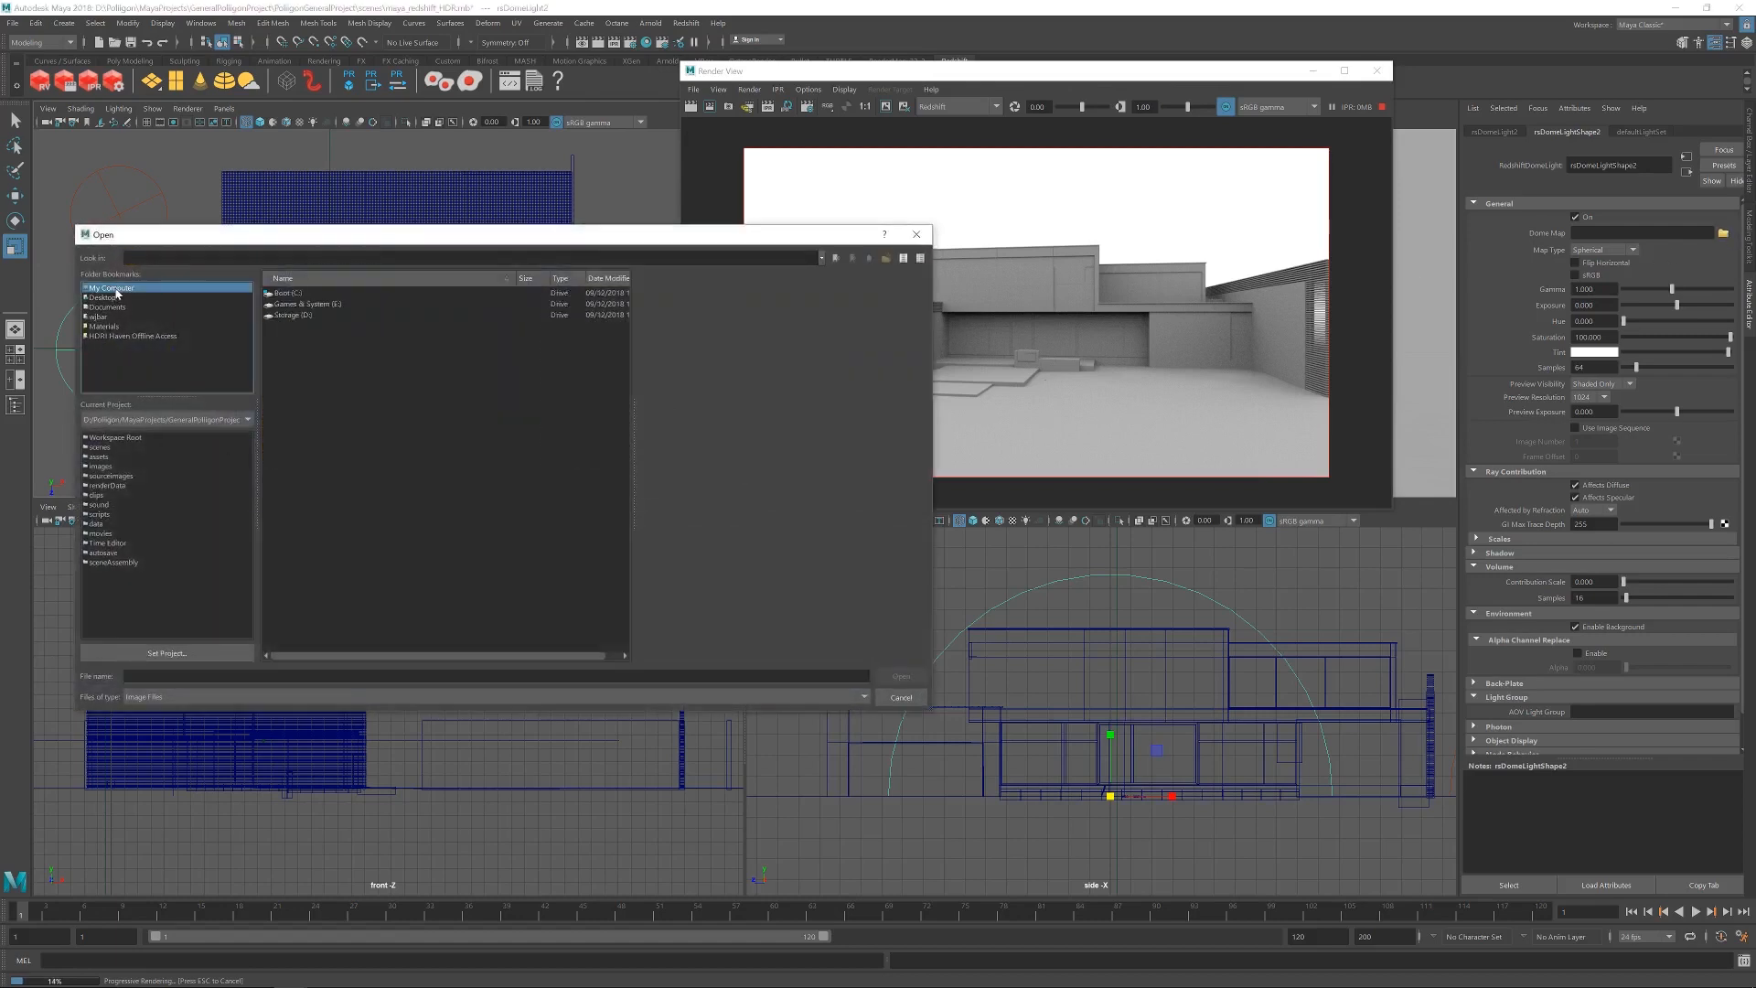
pyautogui.doubleClick(293, 315)
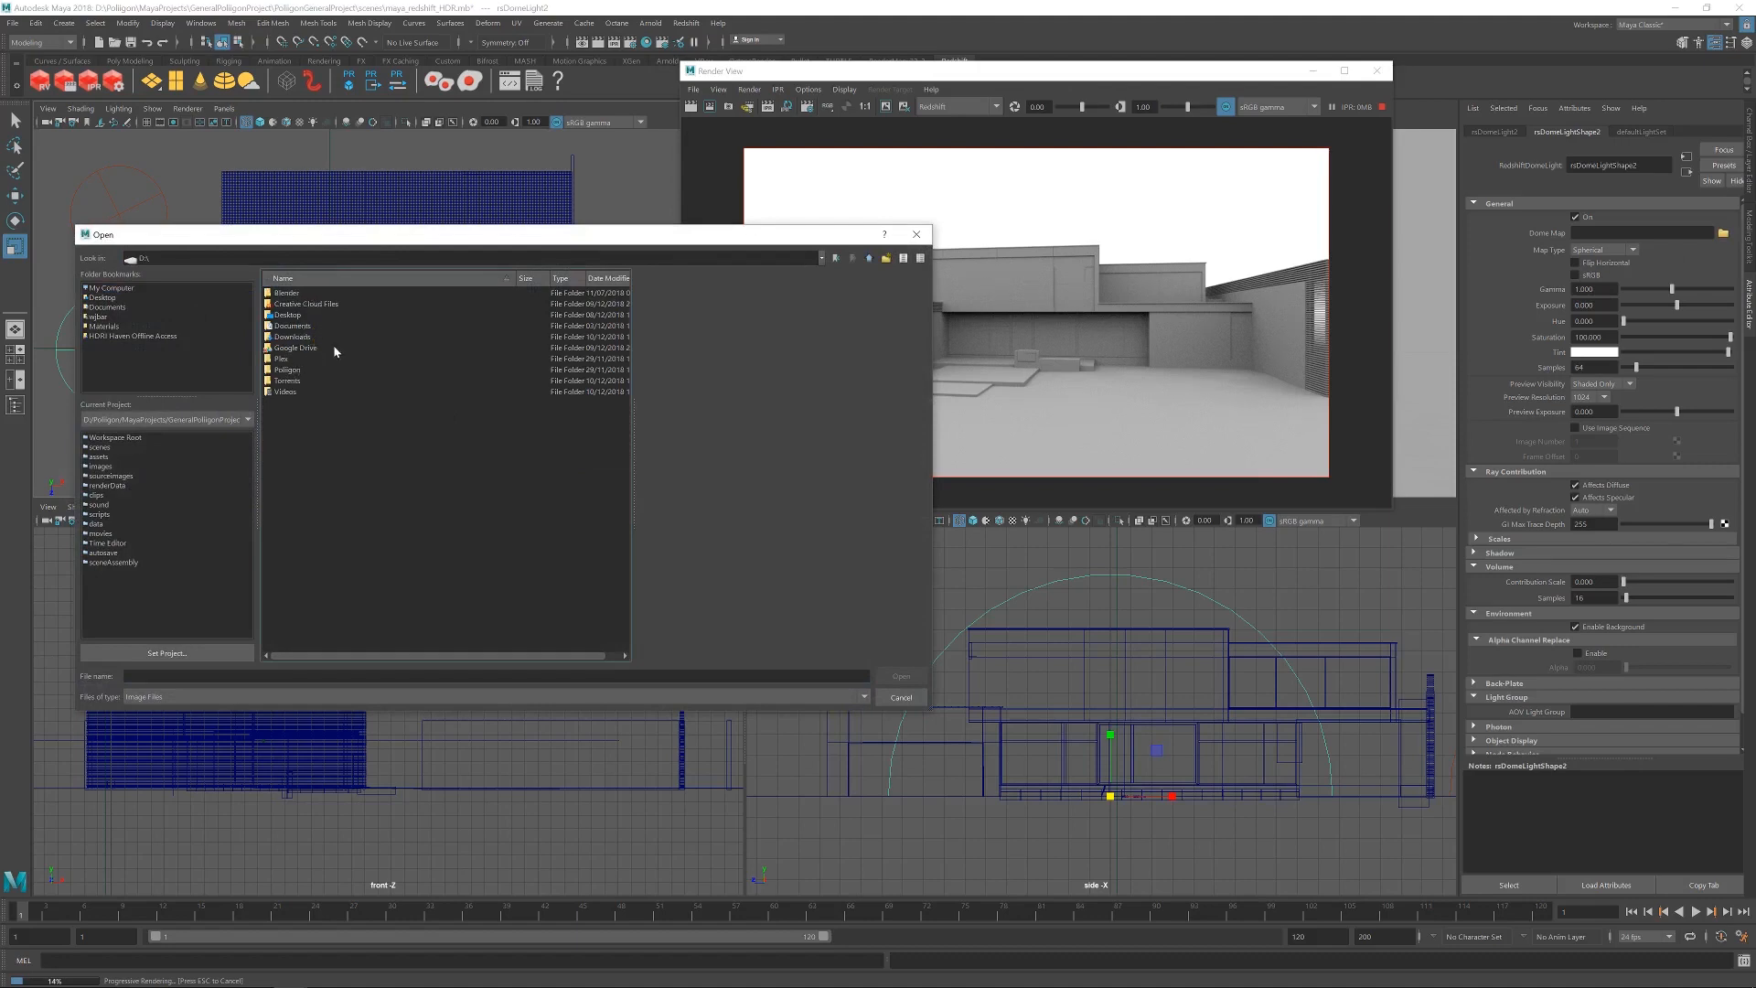
pyautogui.doubleClick(291, 369)
pyautogui.doubleClick(298, 336)
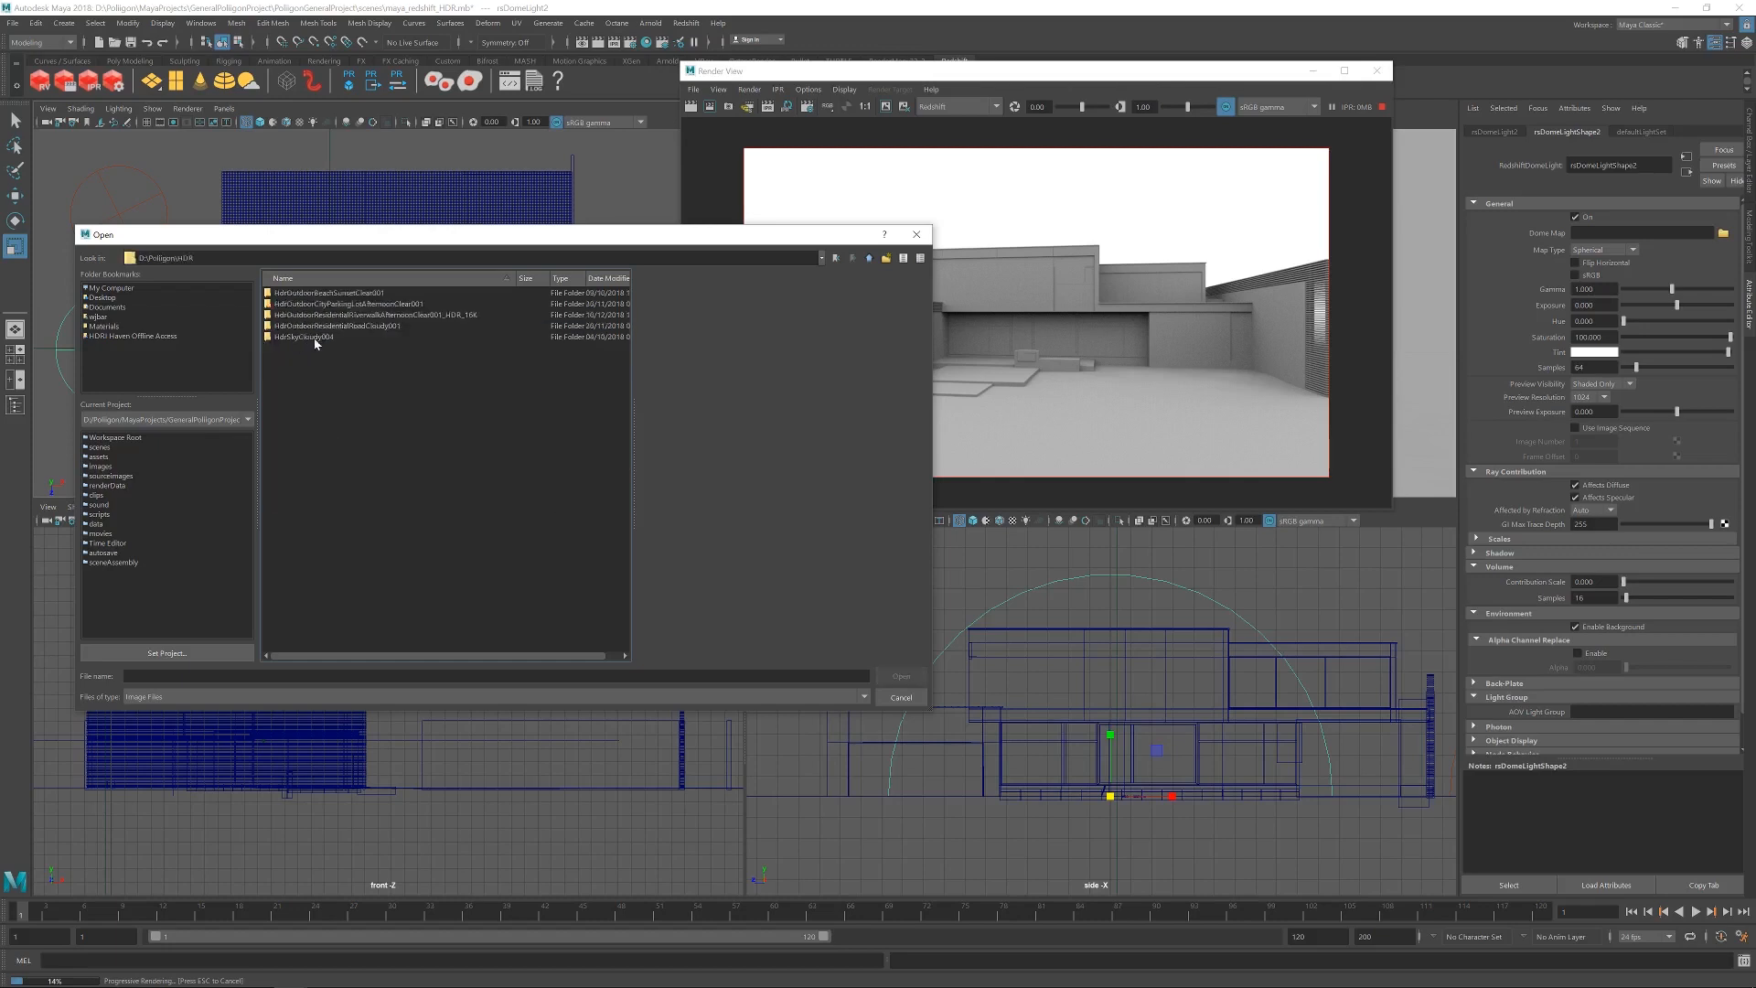
pyautogui.doubleClick(375, 314)
pyautogui.click(411, 337)
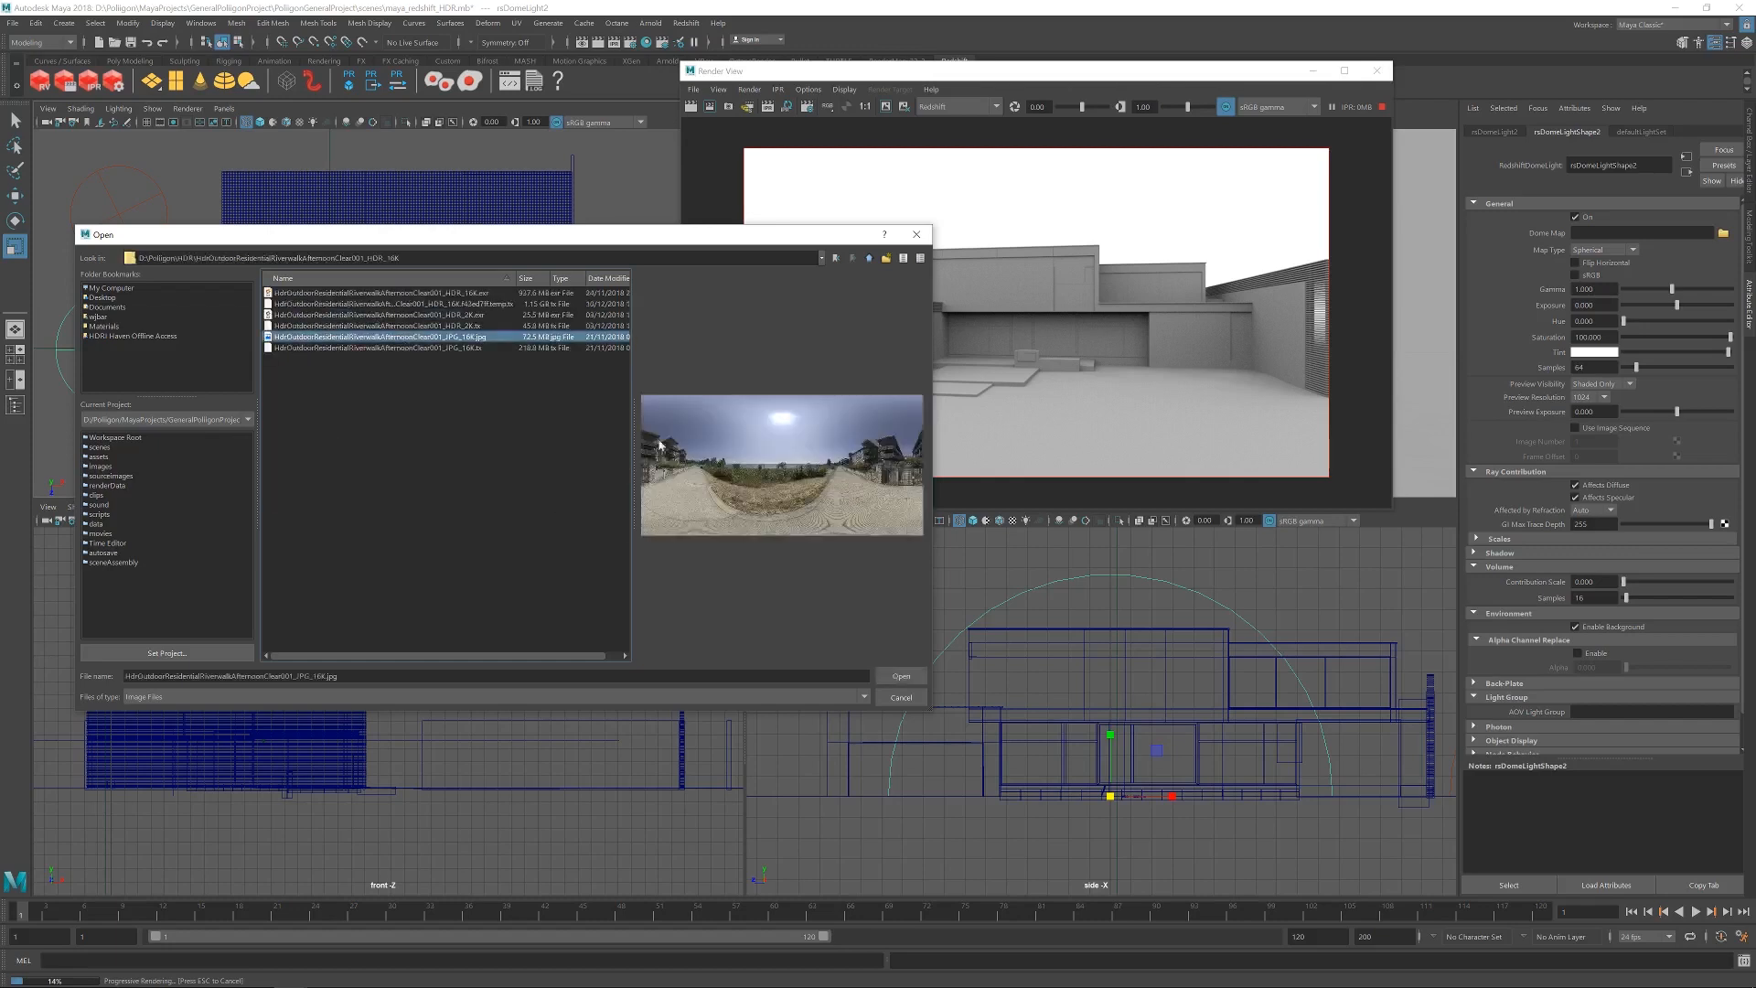
pyautogui.click(901, 675)
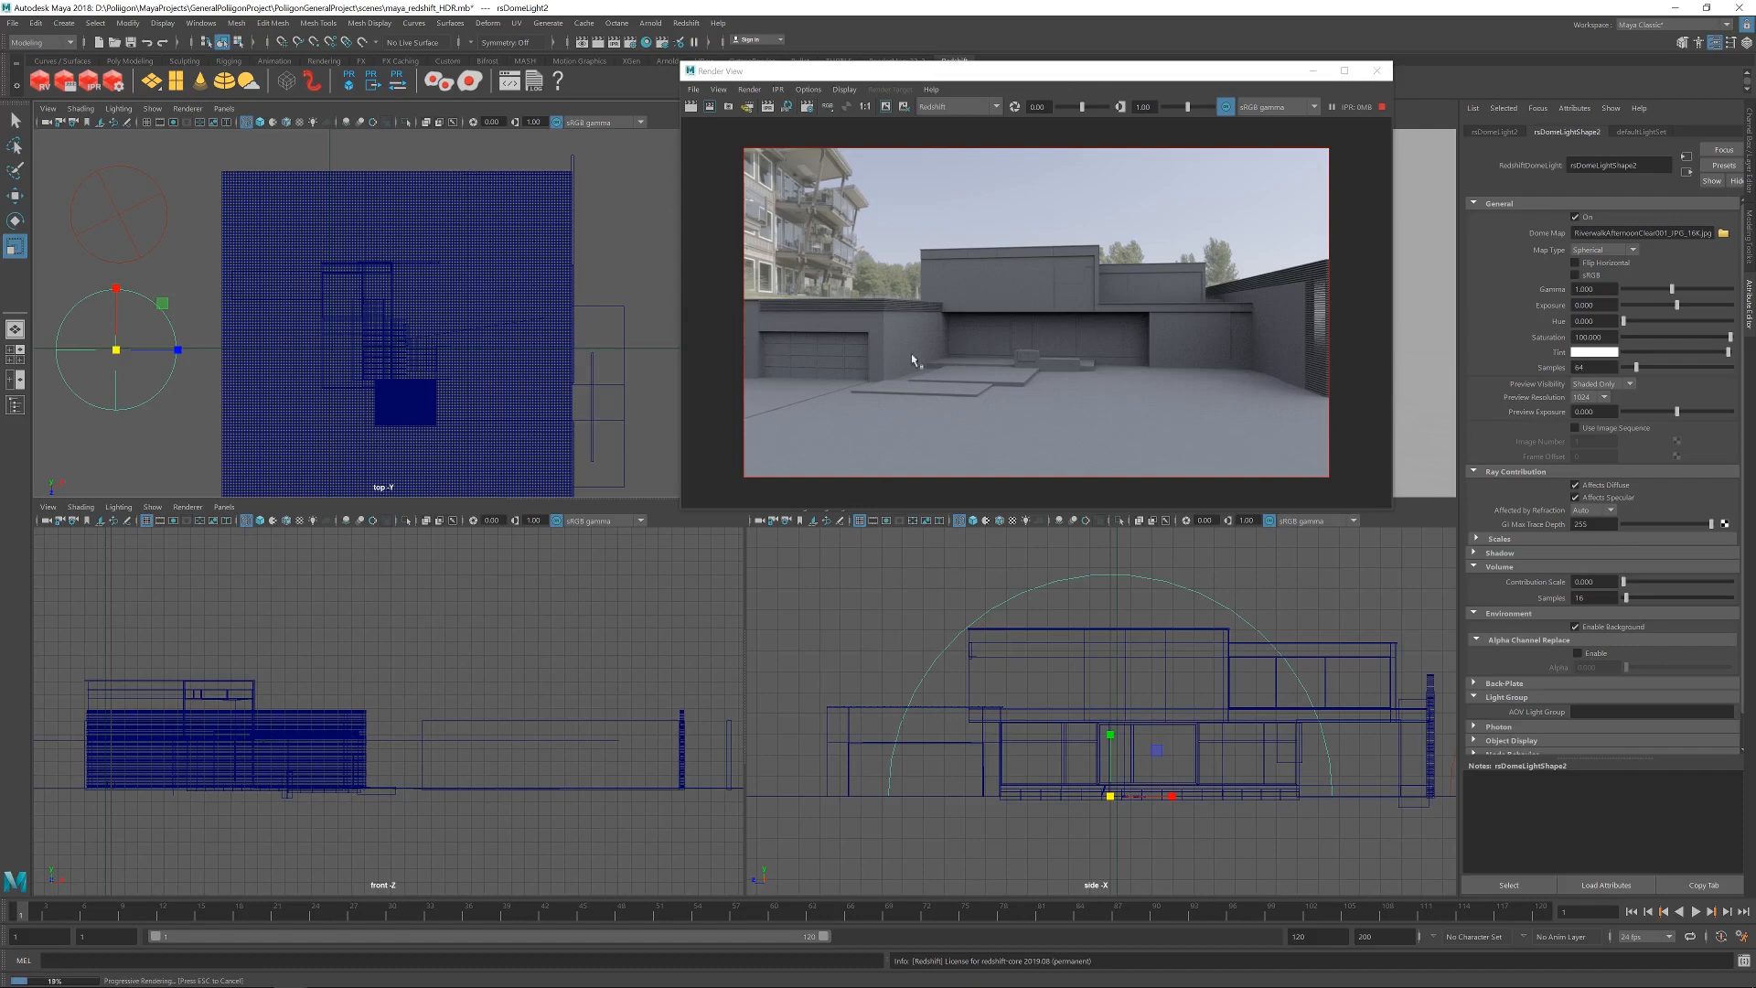
# Turn off Affects Diffuse and Affects Specular for the second dome light, and rotate and tilt it until mostly open sky shows behind the house.
pyautogui.click(1575, 484)
pyautogui.click(1575, 498)
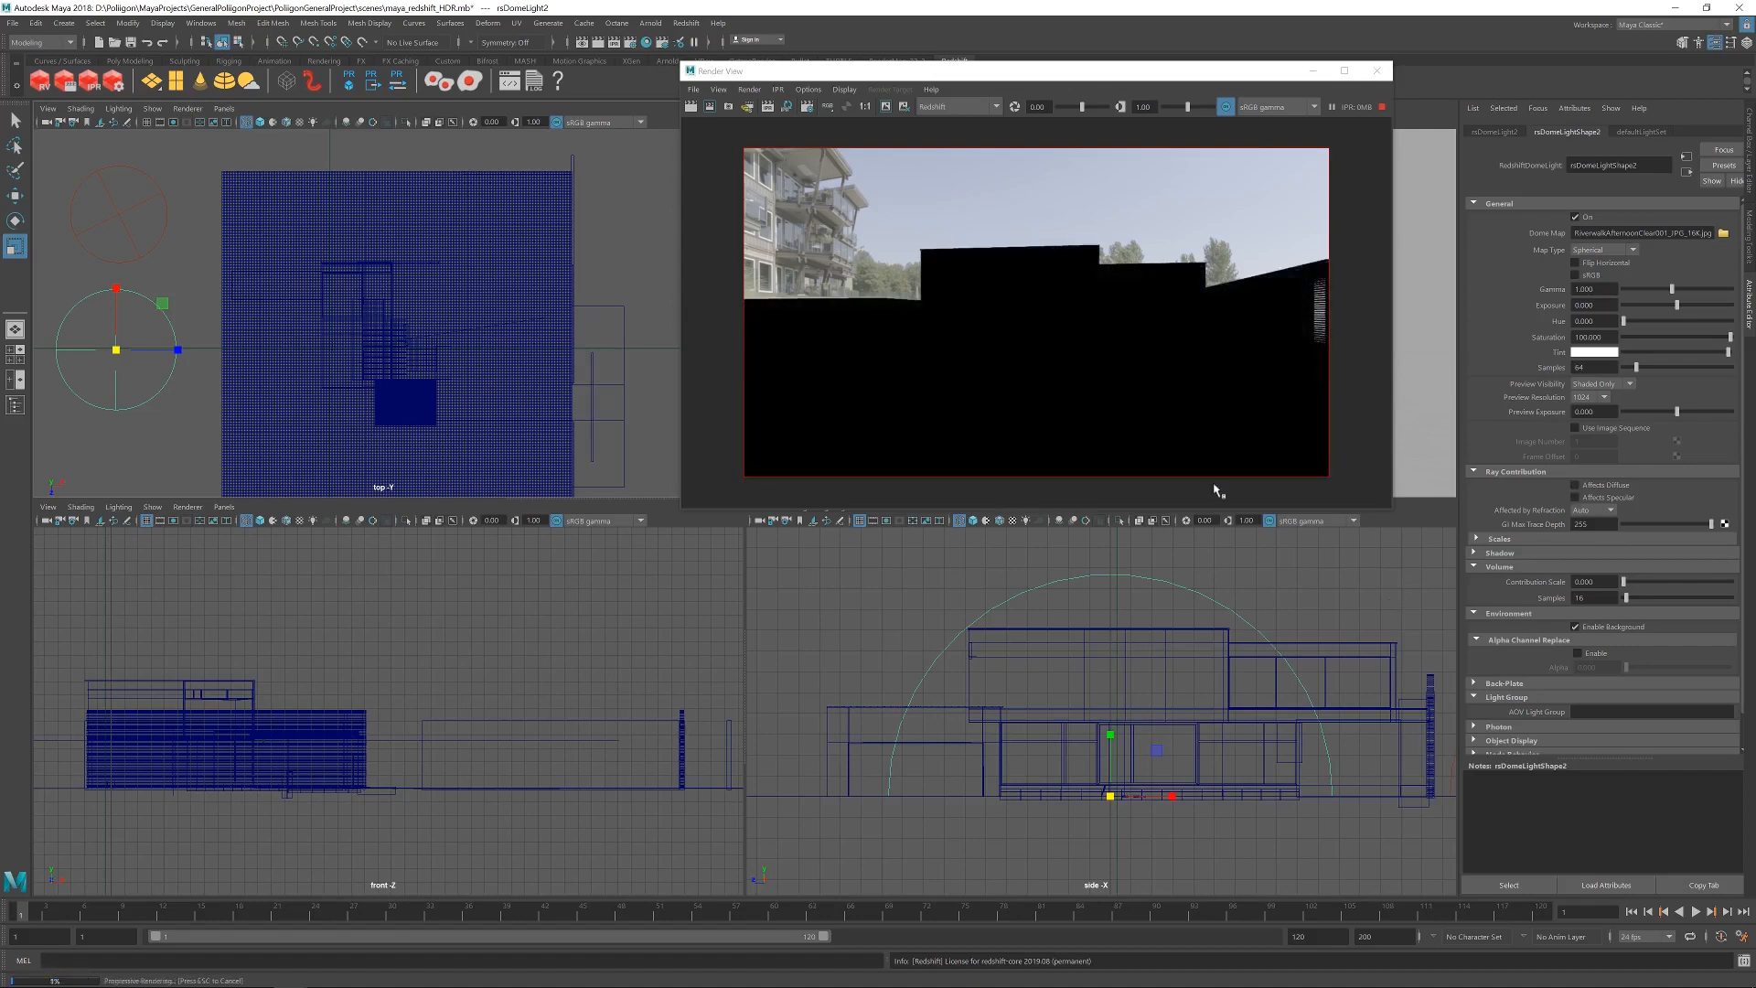
pyautogui.scroll(-1, 403, 297)
pyautogui.press('e')
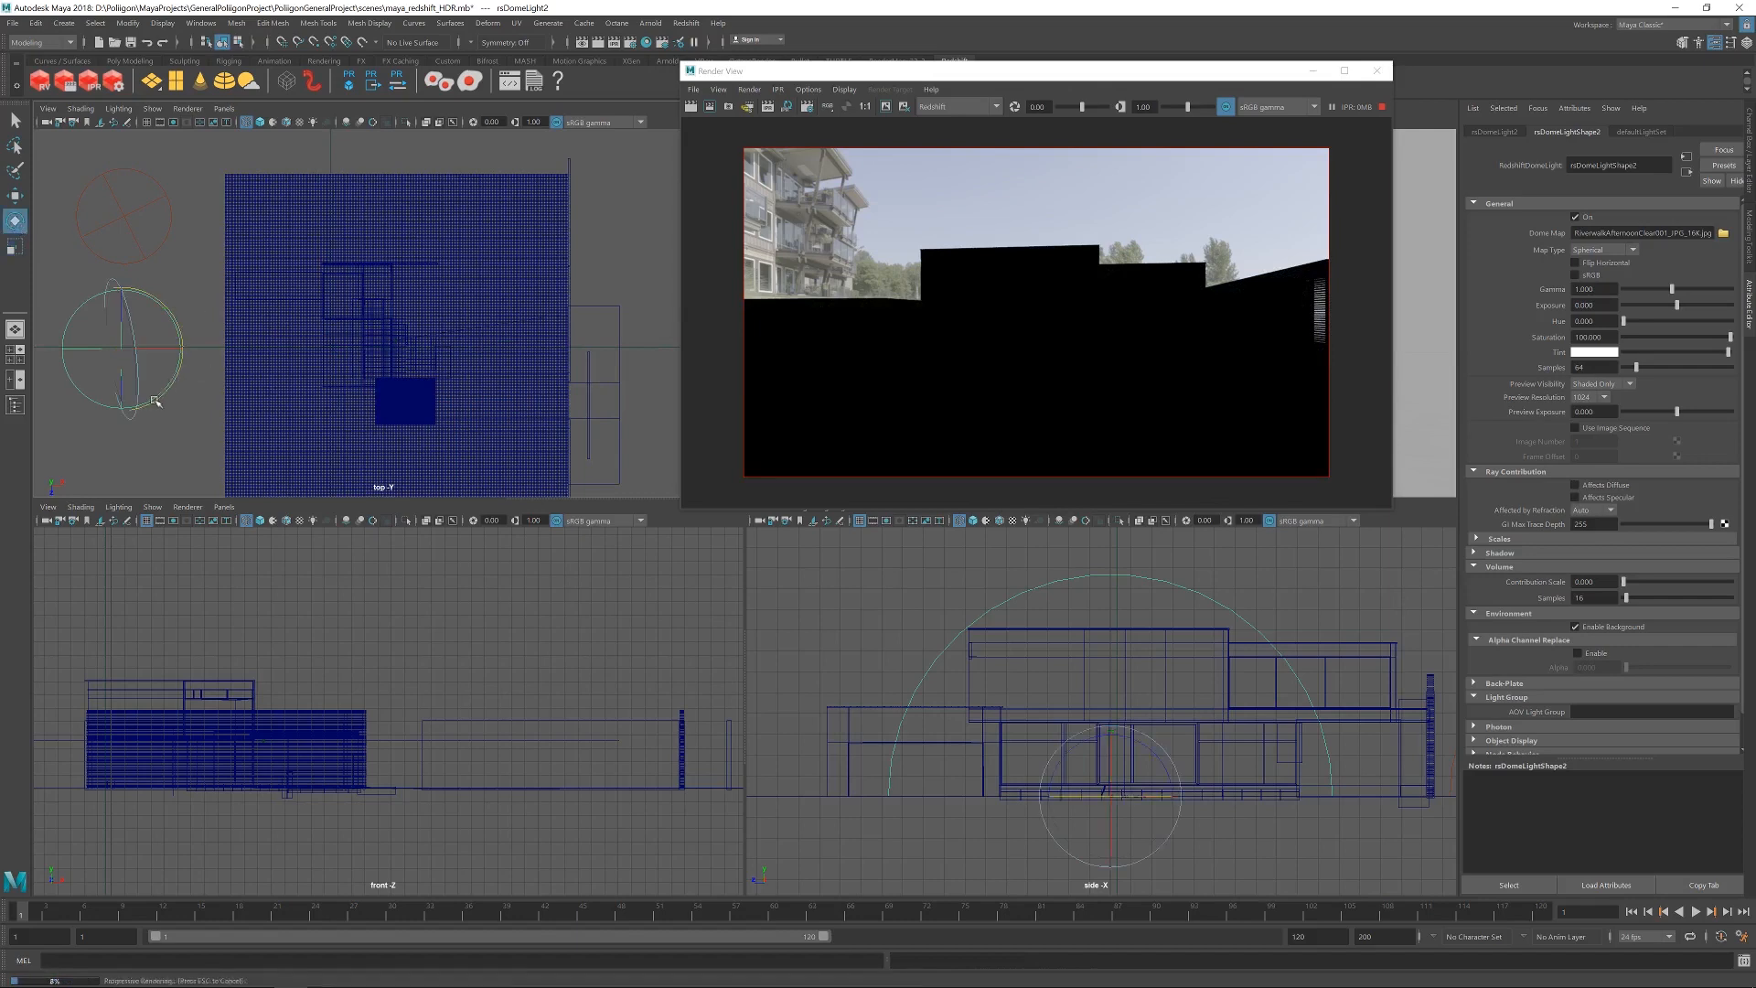
pyautogui.moveTo(168, 392); pyautogui.dragTo(189, 342)
pyautogui.moveTo(178, 288); pyautogui.dragTo(26, 269)
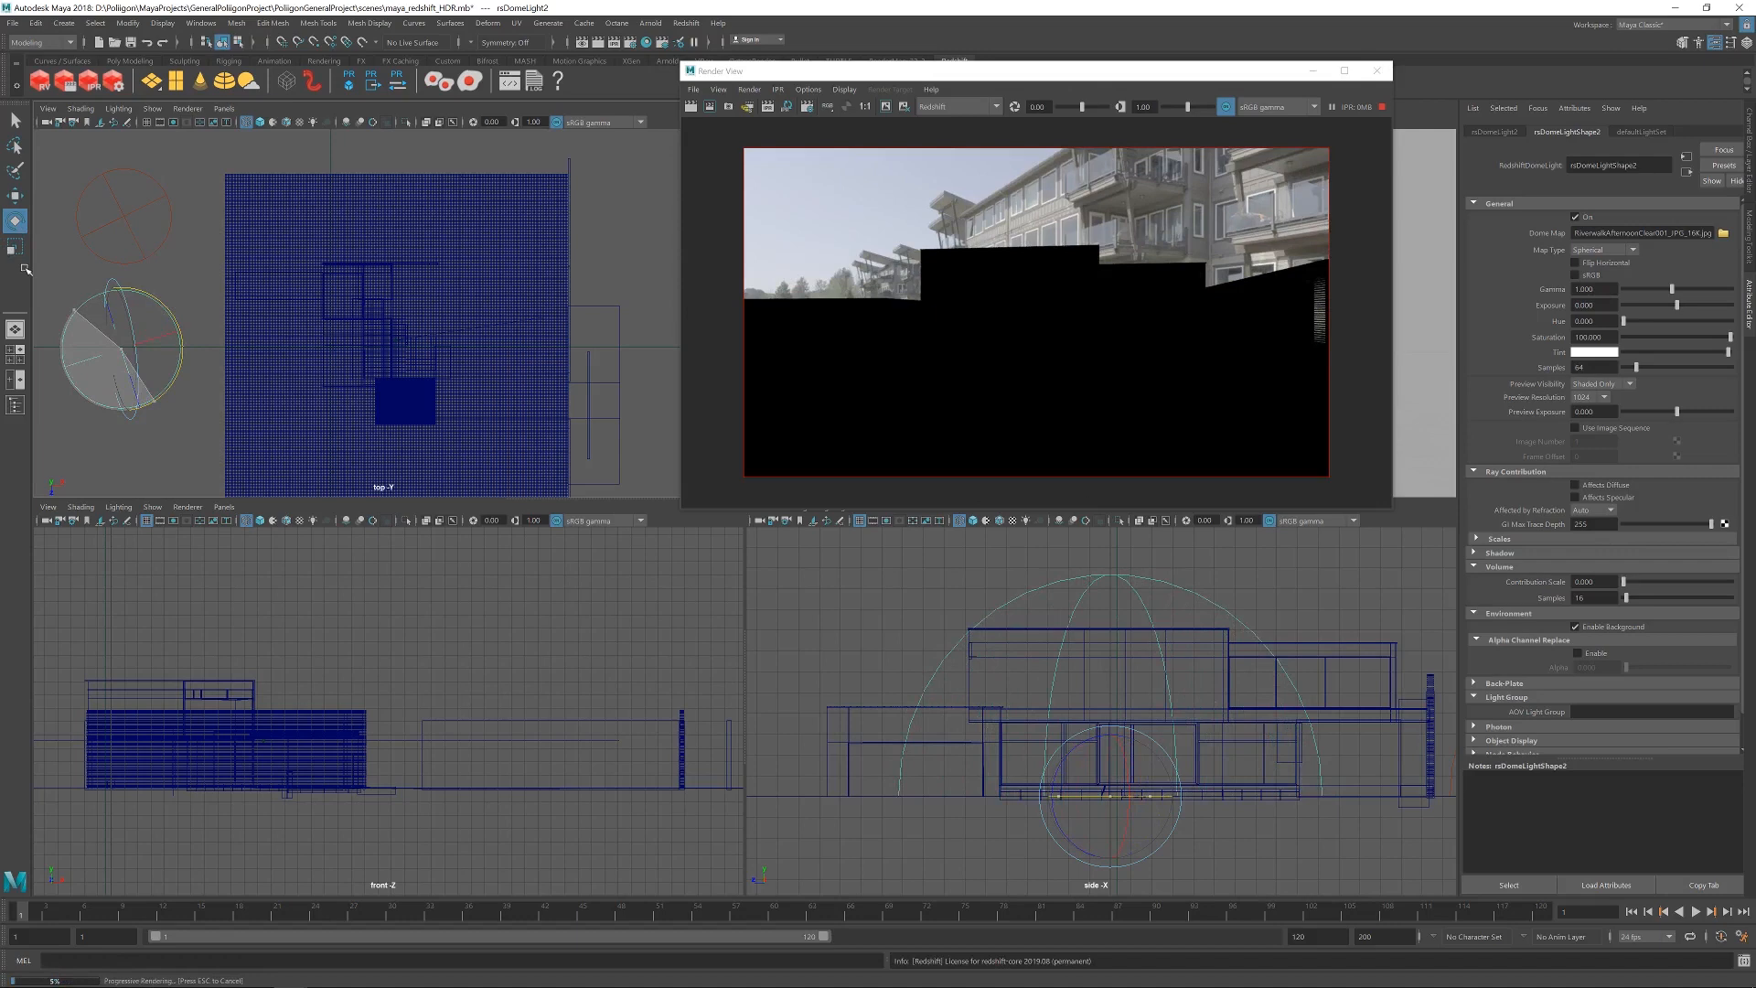
pyautogui.moveTo(26, 269); pyautogui.dragTo(133, 240)
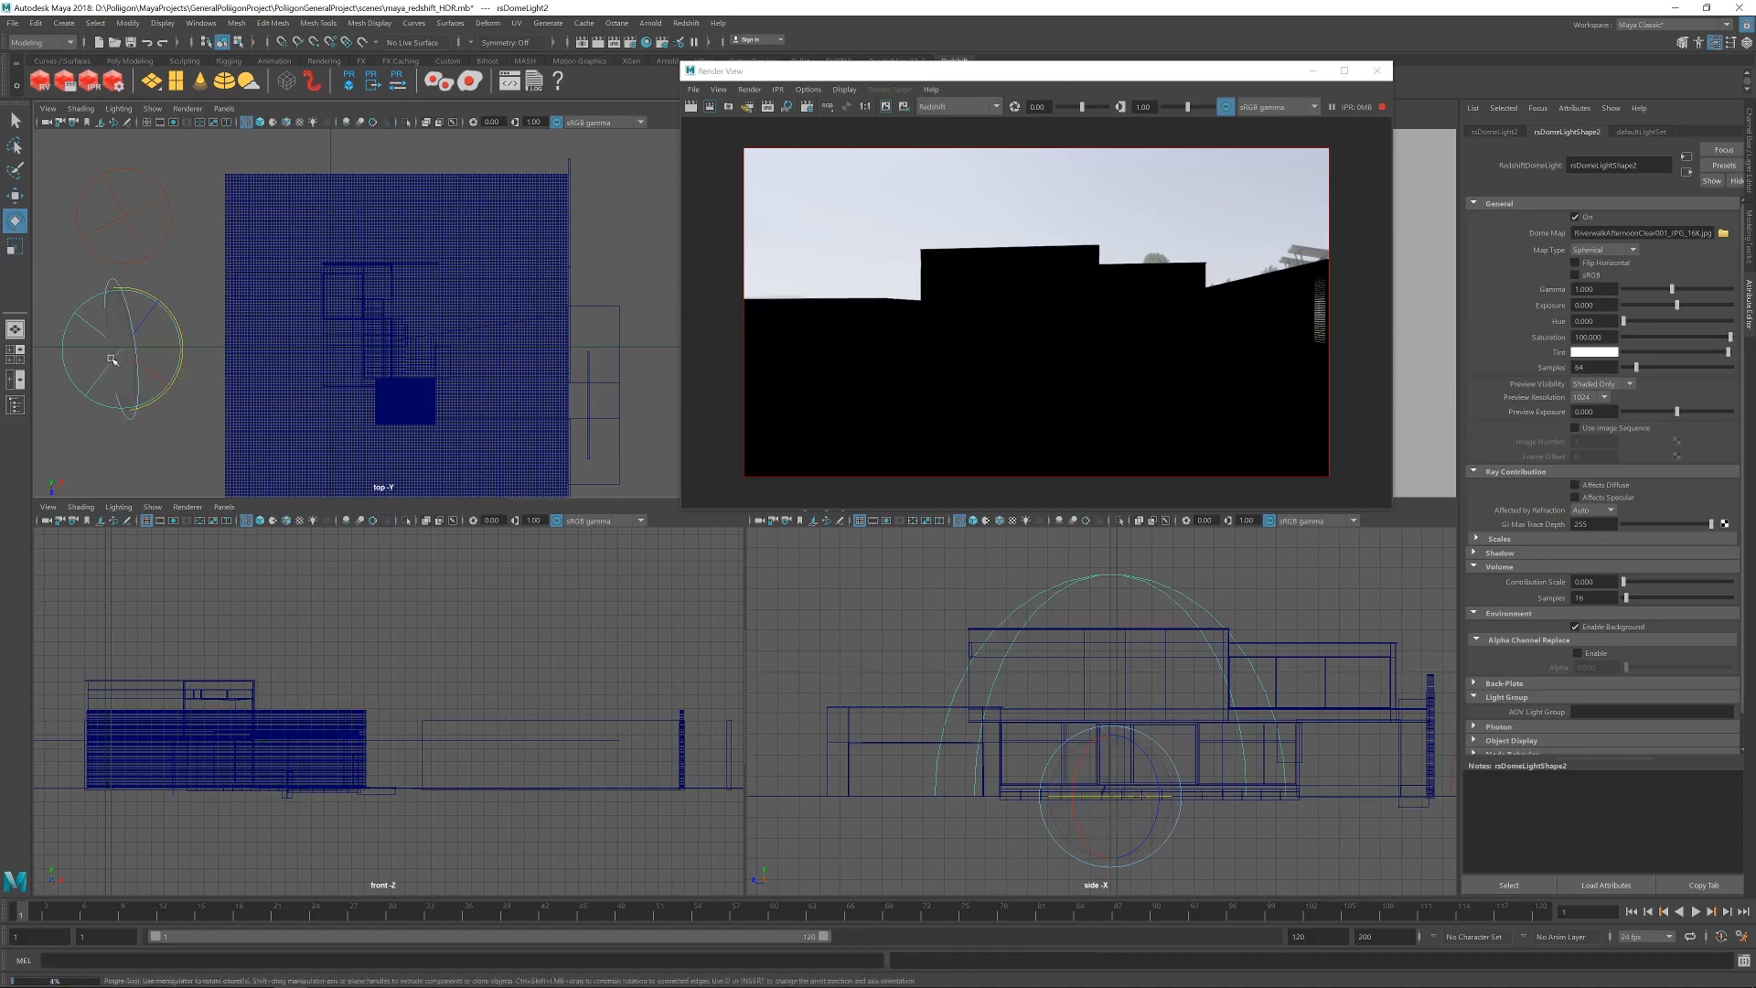
pyautogui.moveTo(133, 323); pyautogui.dragTo(139, 365)
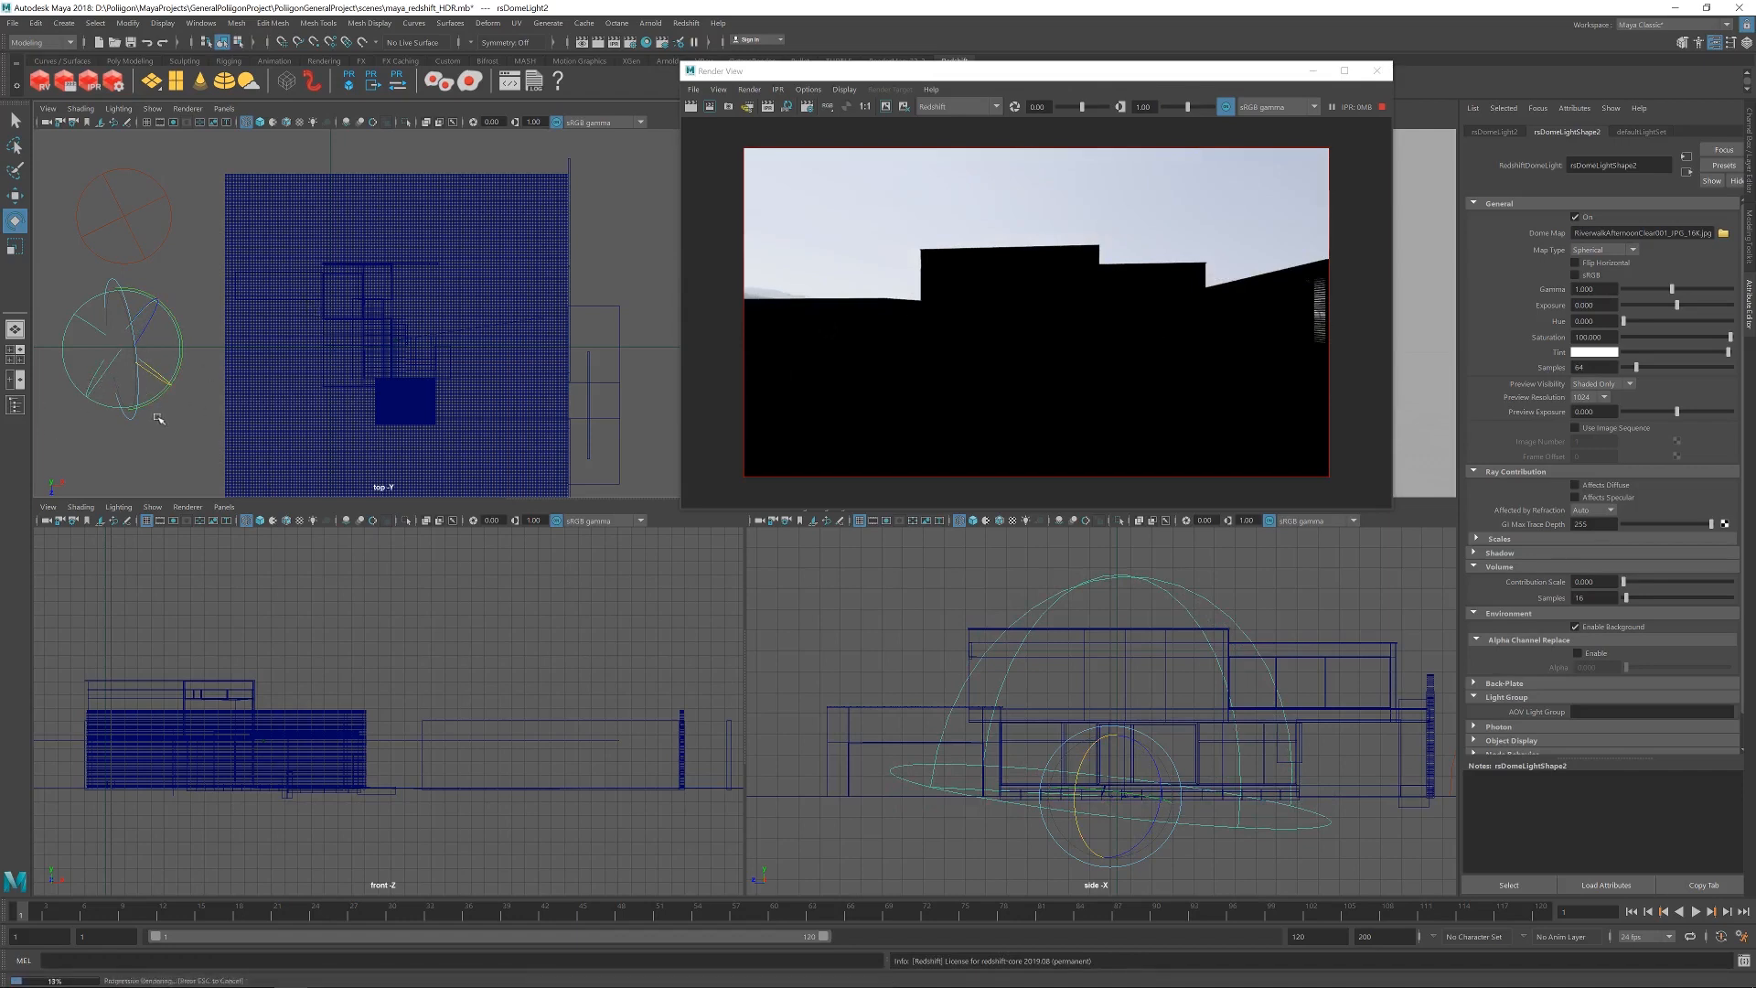
# Turn the first dome light, the one with the 2K HDR map, back on.
pyautogui.click(126, 216)
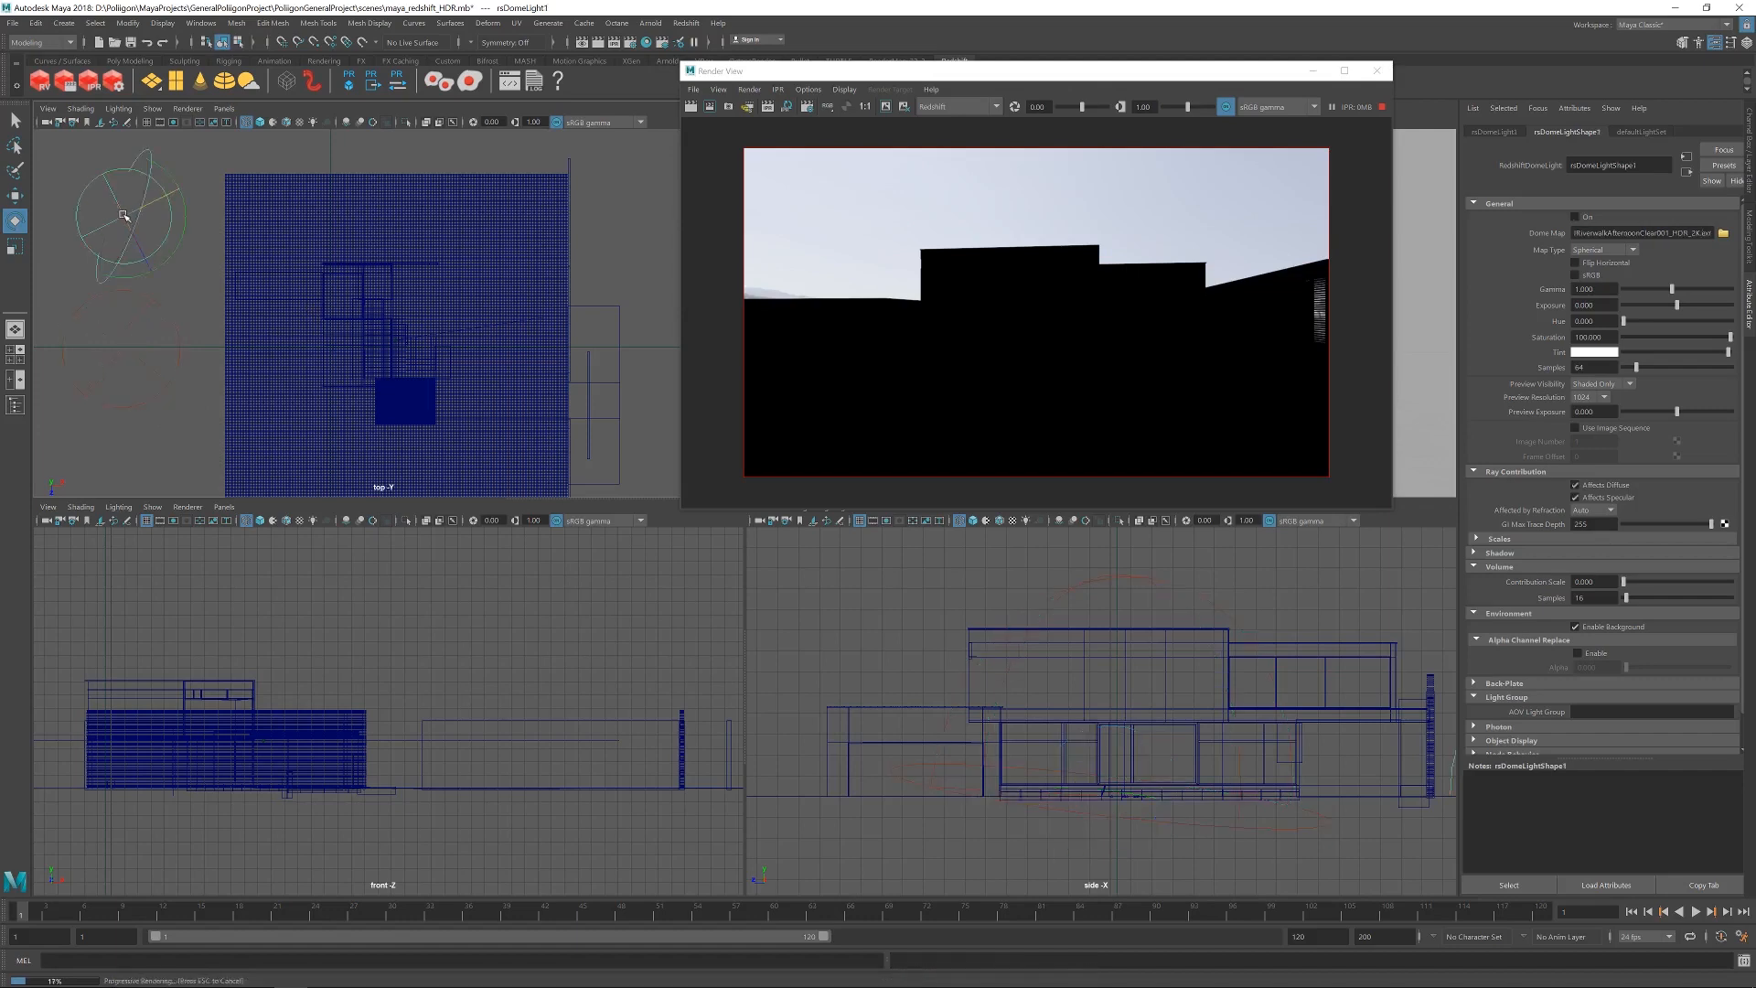
pyautogui.click(1573, 217)
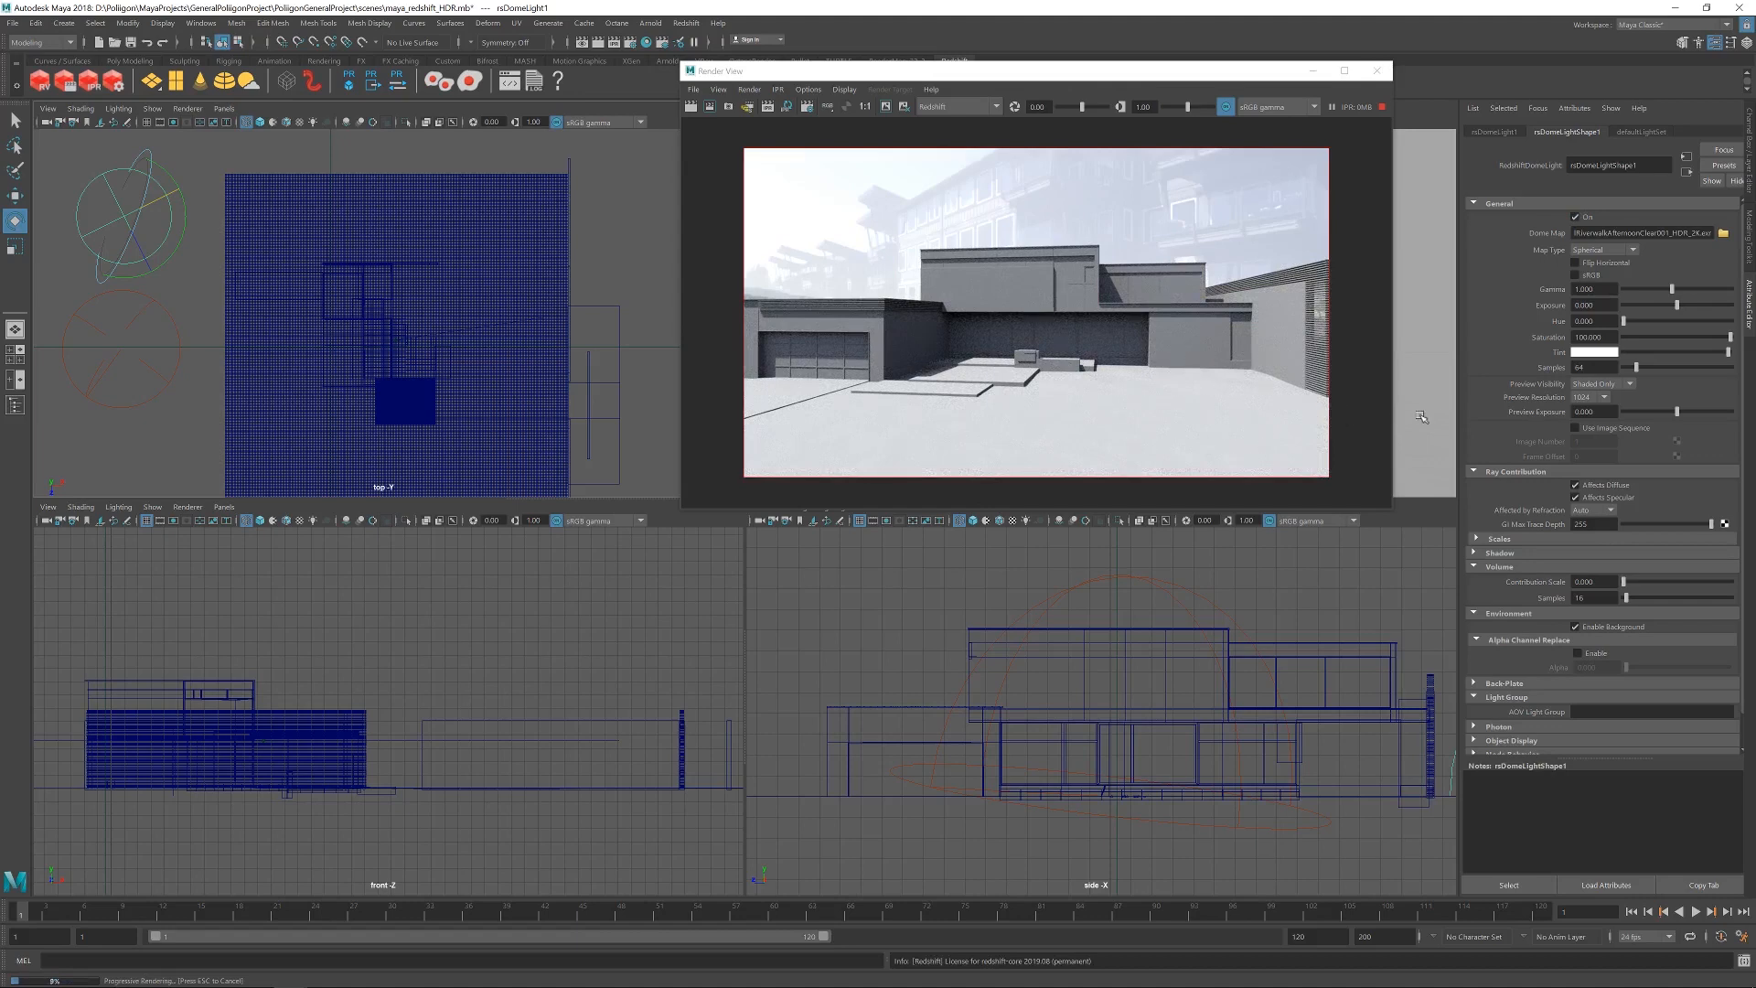
# Set the first dome light's Preview Visibility to Off and disable its Enable Background option.
pyautogui.click(1611, 384)
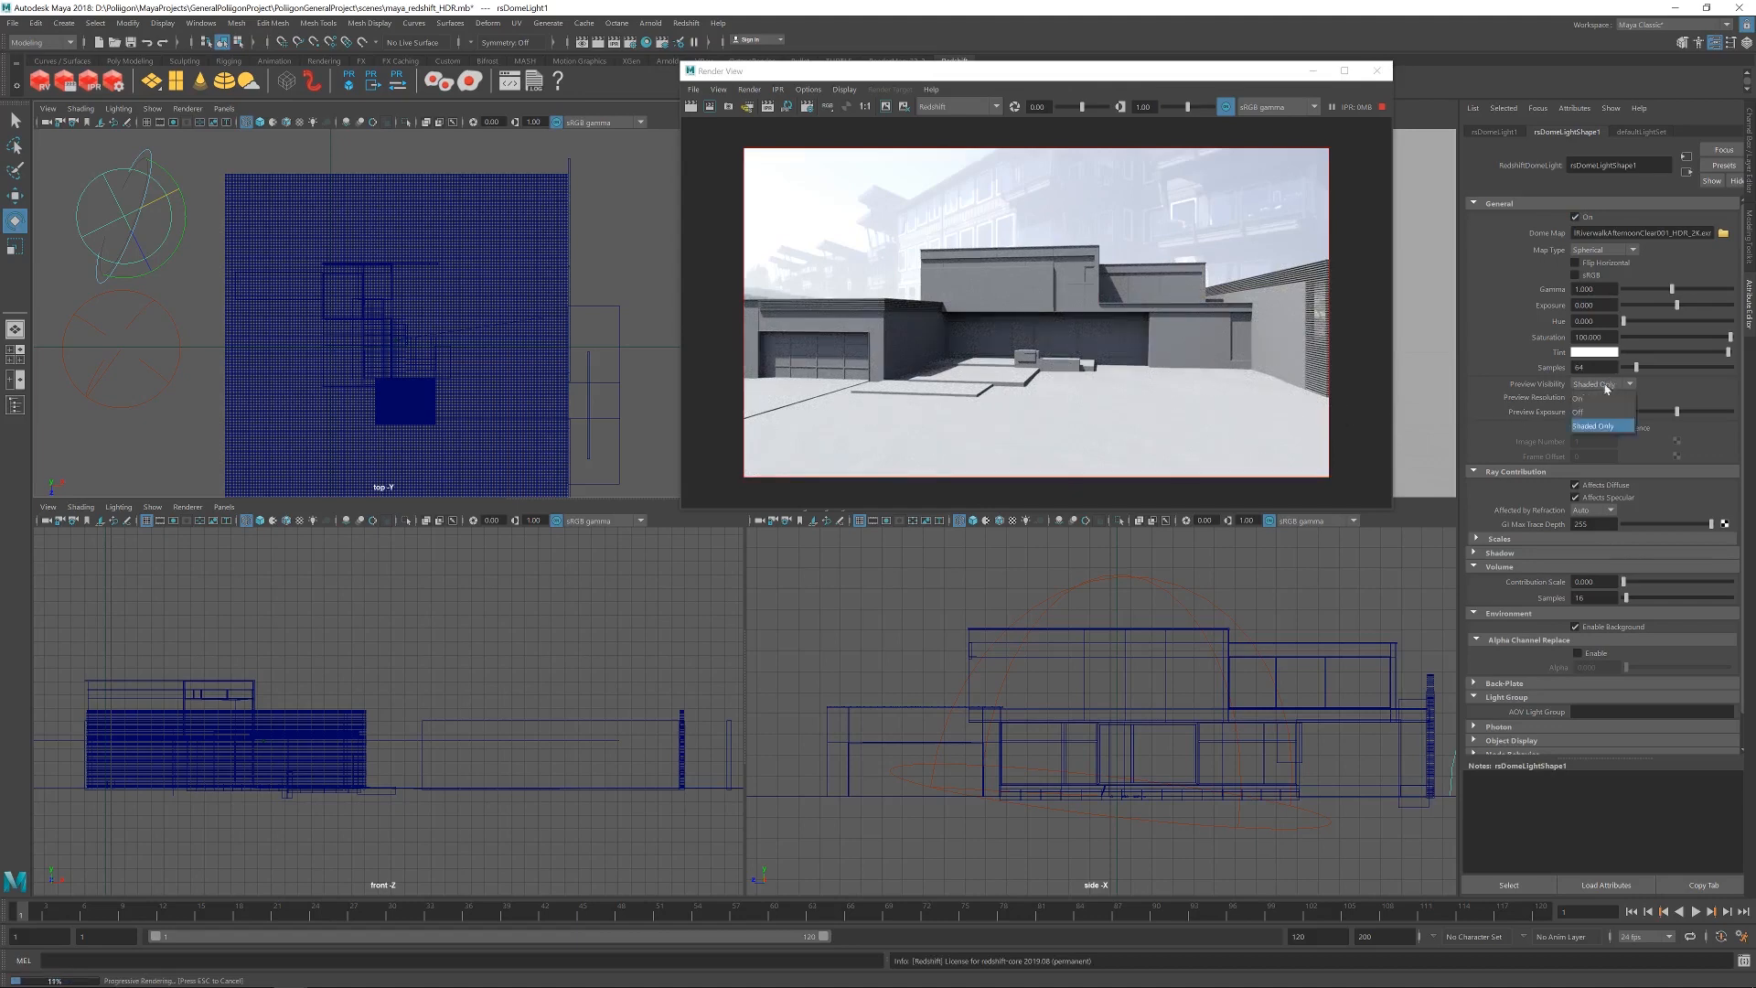
pyautogui.click(1581, 412)
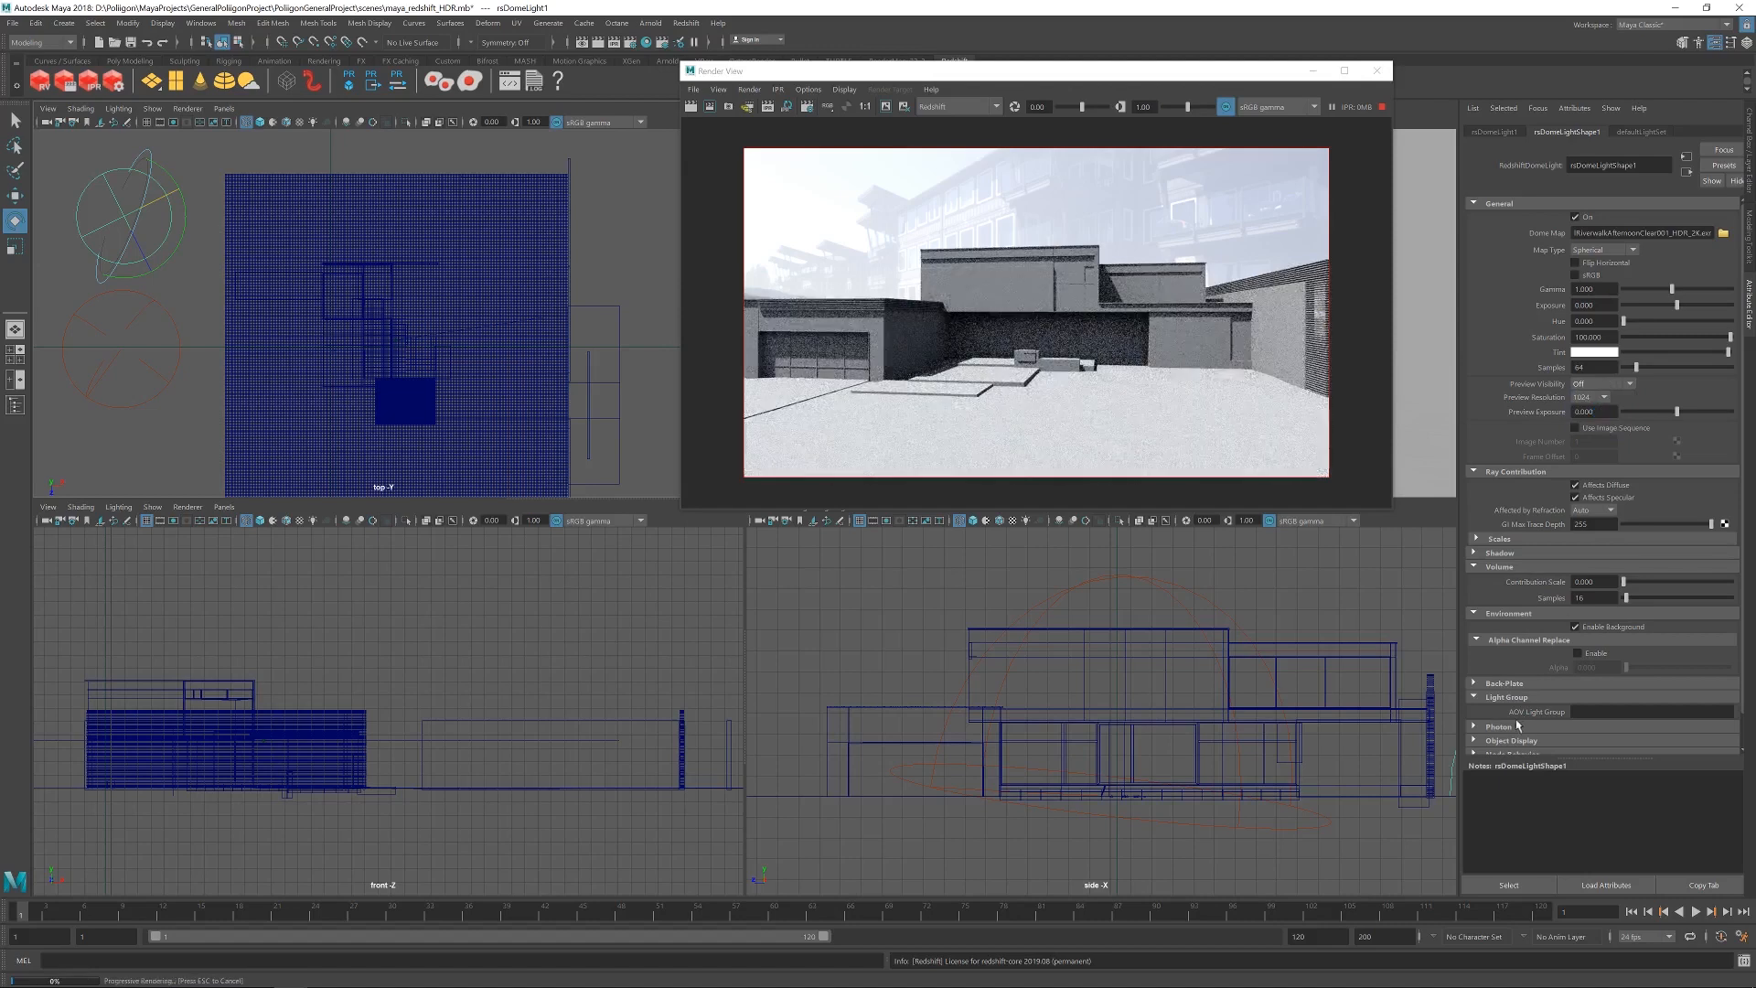
pyautogui.scroll(-1, 1552, 697)
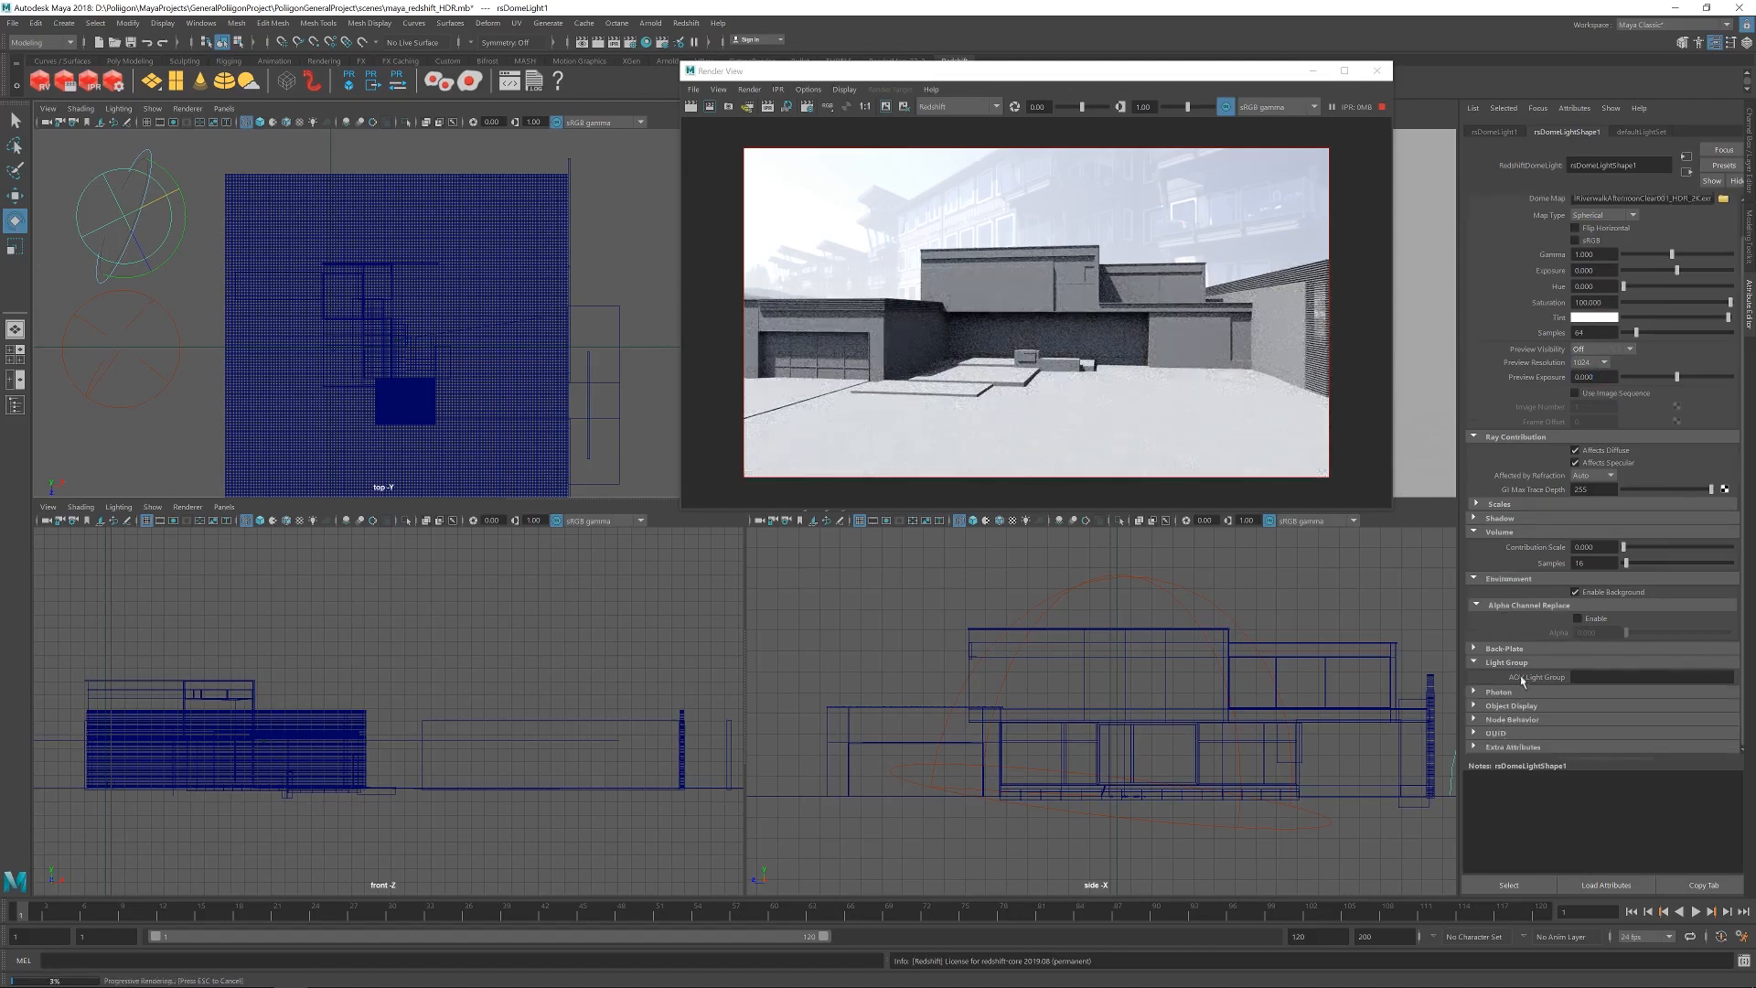
pyautogui.click(1577, 593)
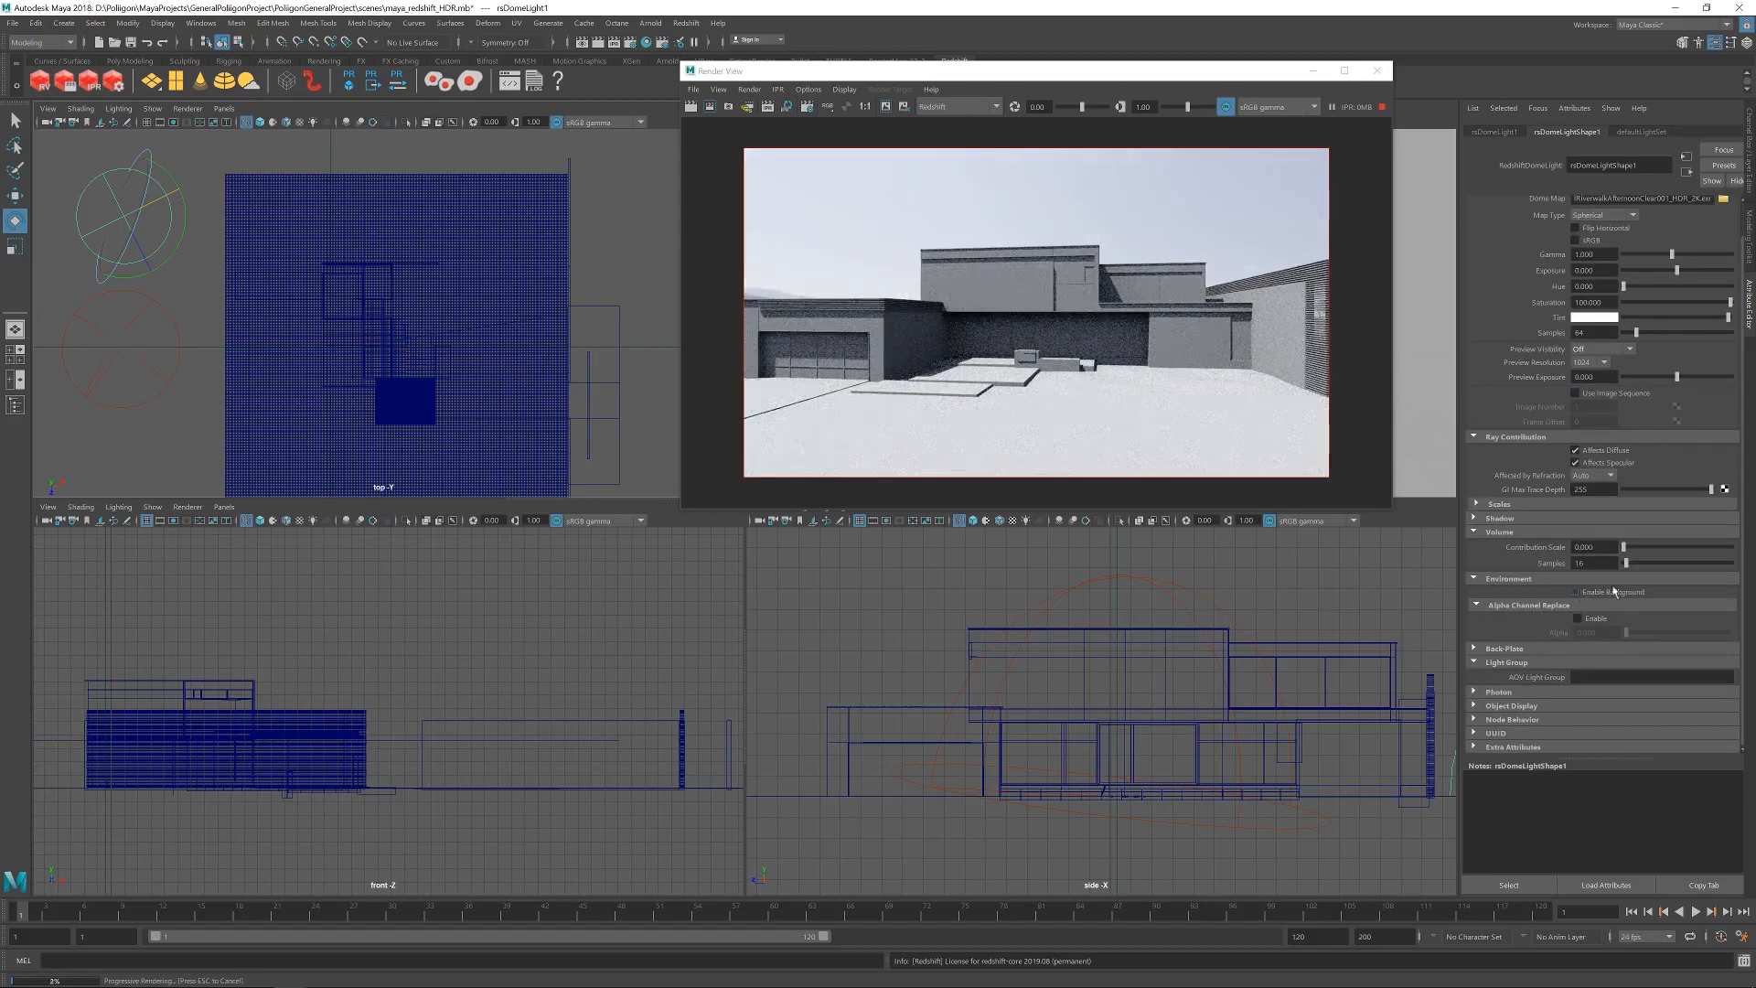